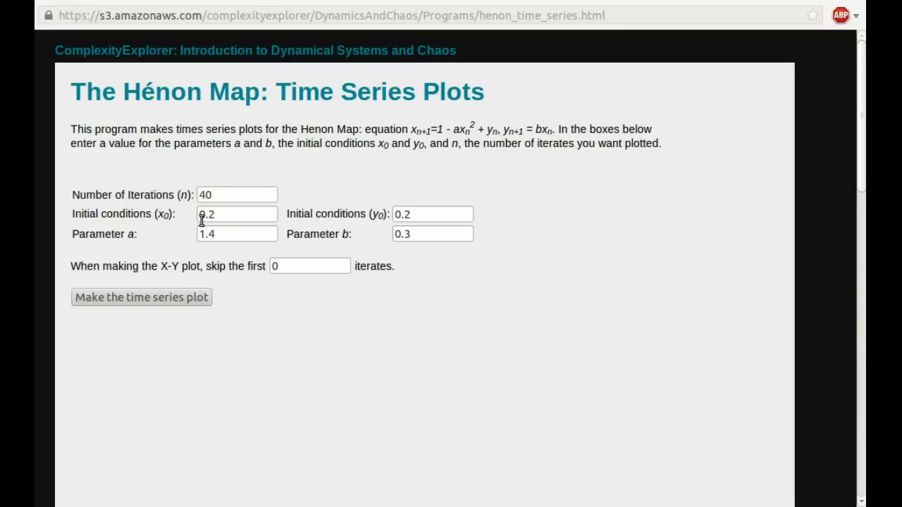
Set parameter a to 0.8 and generate the Hénon map plots for 40 iterations
{"action": "left_click", "coordinate": [222, 234]}
{"action": "key", "text": "BackSpace"}
{"action": "key", "text": "BackSpace"}
{"action": "key", "text": "BackSpace"}
{"action": "type", "text": "0.8"}
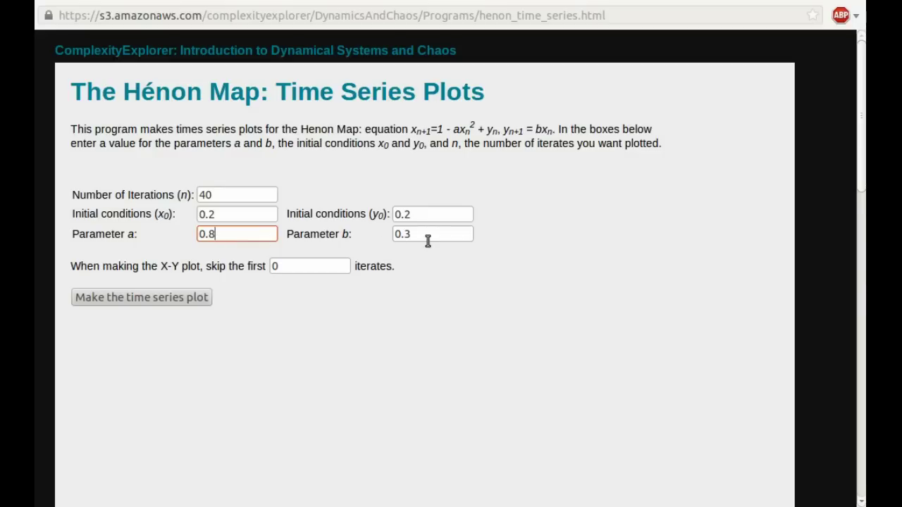
{"action": "left_click", "coordinate": [123, 299]}
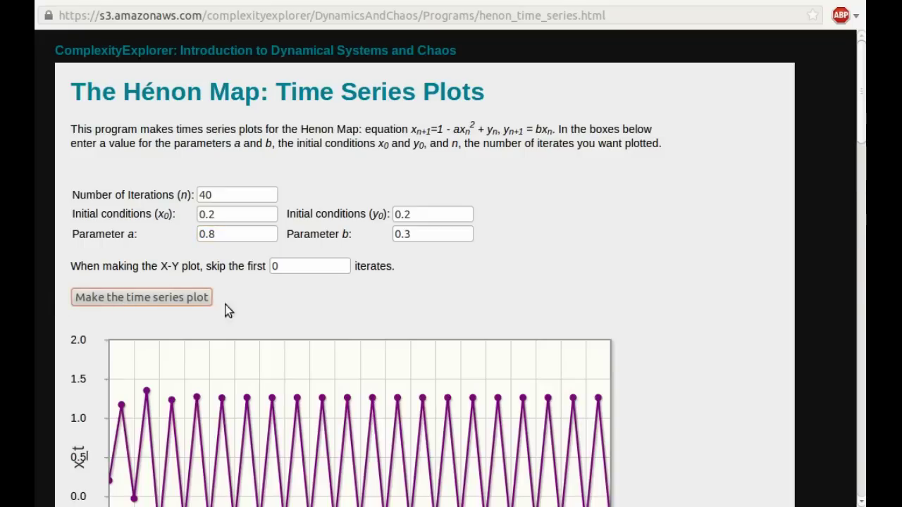
Examine the x and y time series and the X-Y plot for a = 0.8
{"action": "scroll", "coordinate": [760, 308], "scroll_direction": "down", "scroll_amount": 1}
{"action": "scroll", "coordinate": [758, 311], "scroll_direction": "down", "scroll_amount": 5}
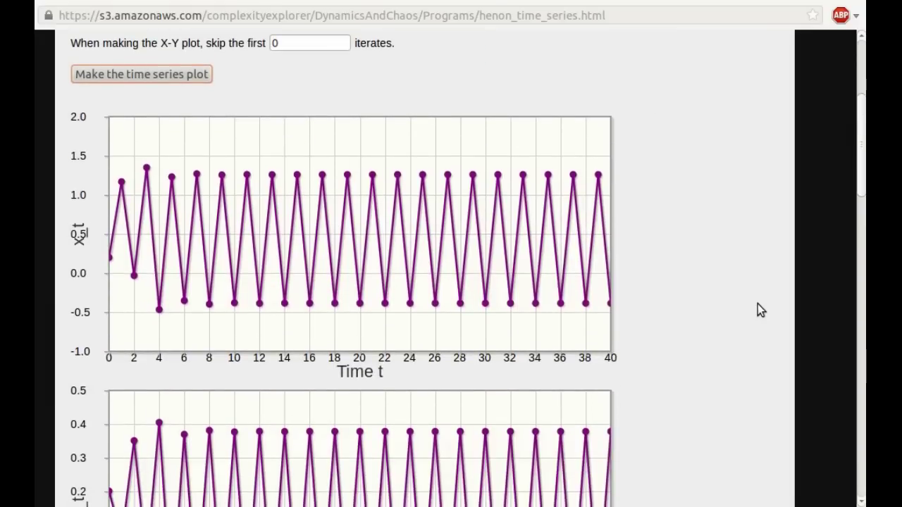
{"action": "scroll", "coordinate": [761, 310], "scroll_direction": "down", "scroll_amount": 1}
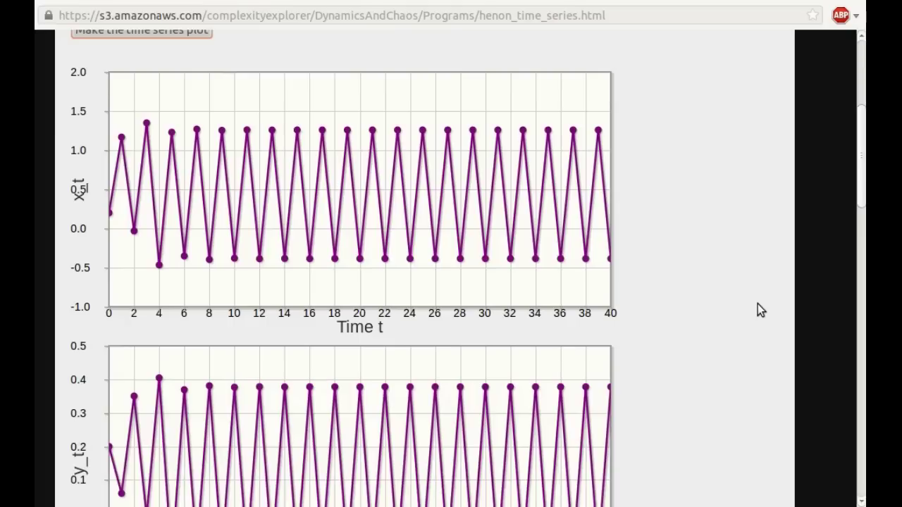
{"action": "scroll", "coordinate": [757, 309], "scroll_direction": "down", "scroll_amount": 12}
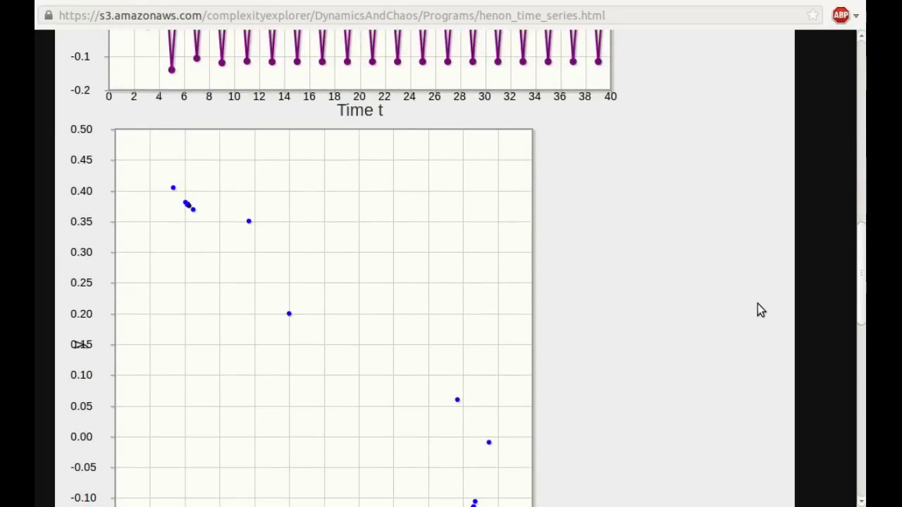
{"action": "scroll", "coordinate": [759, 310], "scroll_direction": "down", "scroll_amount": 4}
{"action": "scroll", "coordinate": [759, 310], "scroll_direction": "up", "scroll_amount": 1}
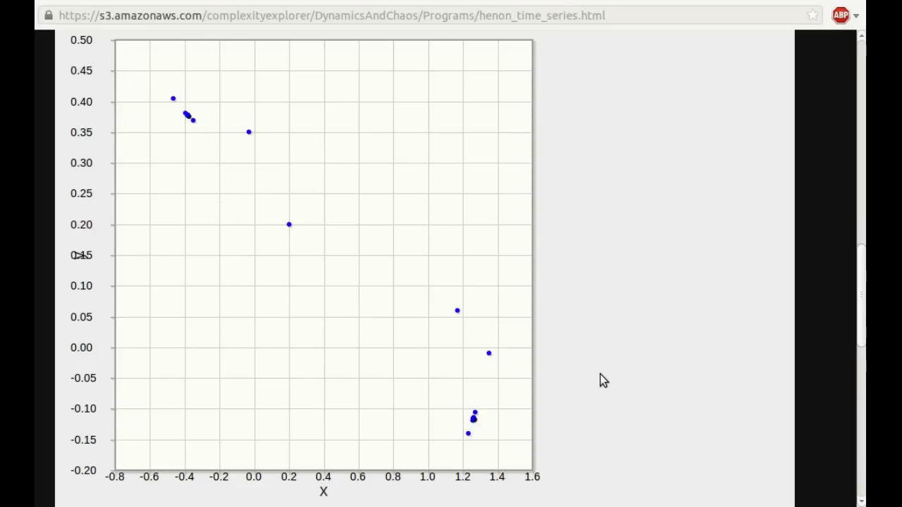
{"action": "scroll", "coordinate": [604, 380], "scroll_direction": "up", "scroll_amount": 1}
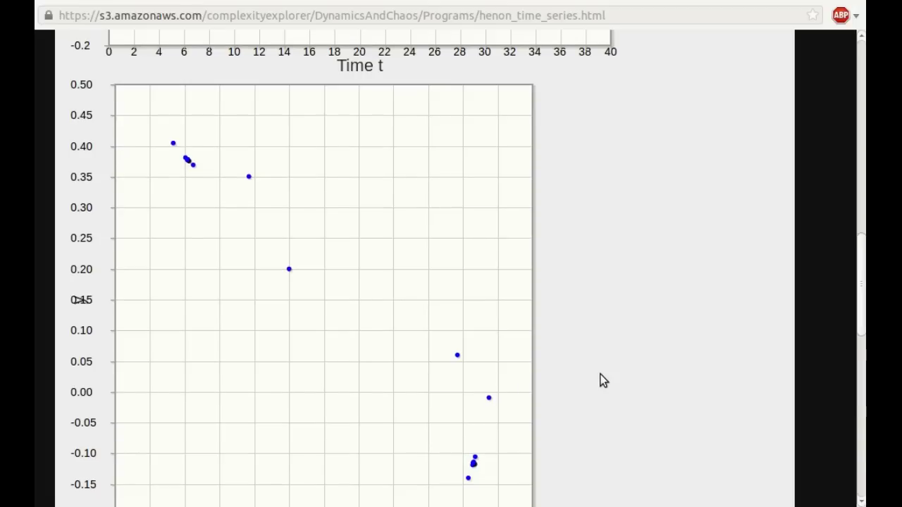
Set the iterations to 4000, skip the first 3950 iterates in the X-Y plot, and regenerate the plots
{"action": "scroll", "coordinate": [604, 380], "scroll_direction": "up", "scroll_amount": 10}
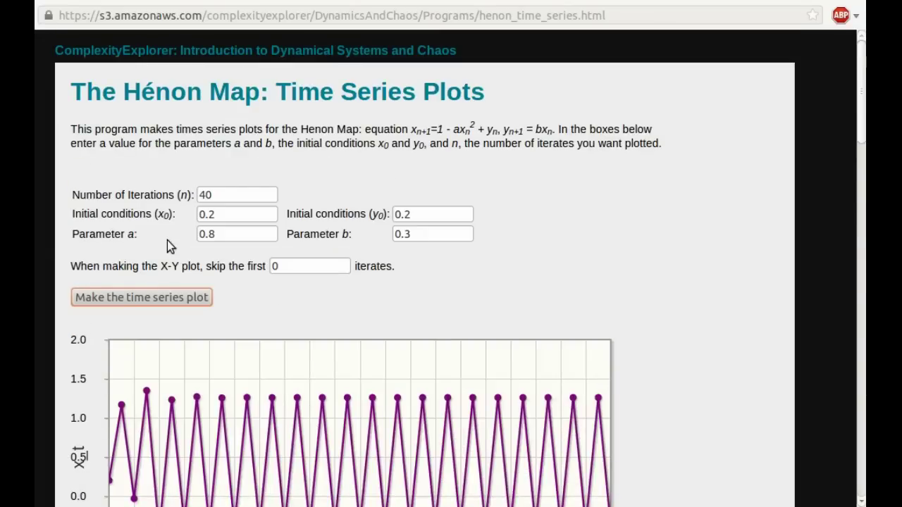
{"action": "left_click", "coordinate": [240, 190]}
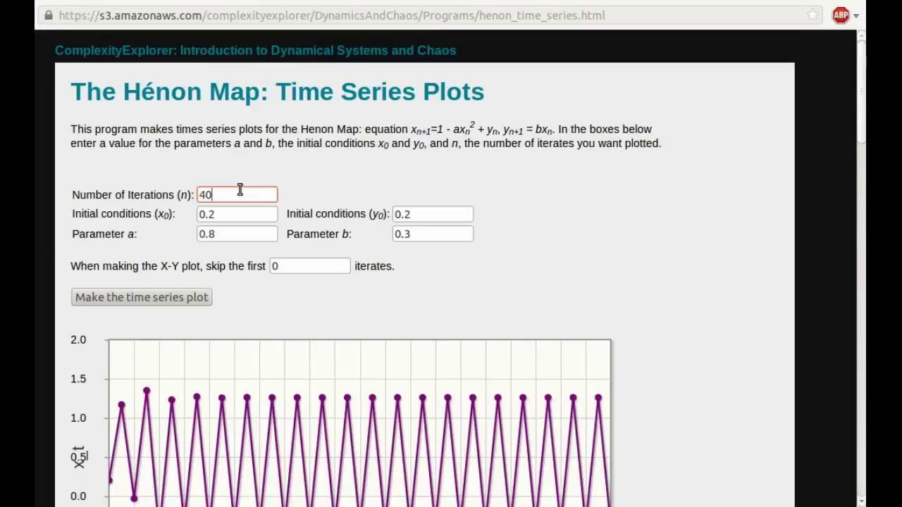
{"action": "type", "text": "00"}
{"action": "left_click", "coordinate": [297, 263]}
{"action": "key", "text": "BackSpace"}
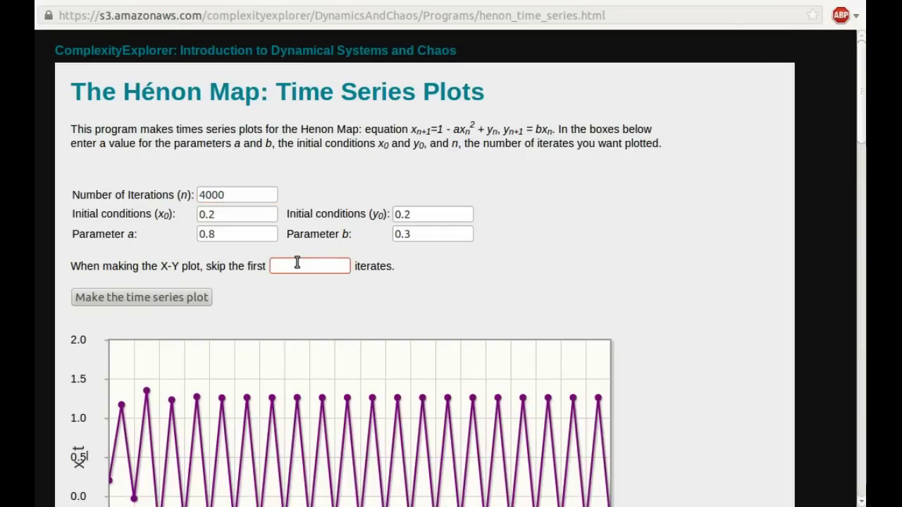
{"action": "type", "text": "3950"}
{"action": "left_click", "coordinate": [169, 292]}
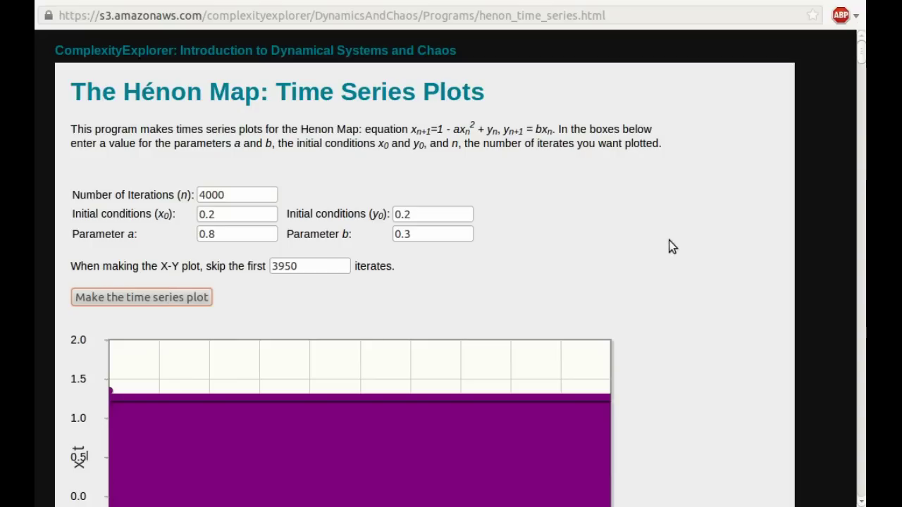
{"action": "scroll", "coordinate": [673, 244], "scroll_direction": "down", "scroll_amount": 10}
{"action": "scroll", "coordinate": [680, 246], "scroll_direction": "down", "scroll_amount": 6}
{"action": "scroll", "coordinate": [681, 246], "scroll_direction": "down", "scroll_amount": 1}
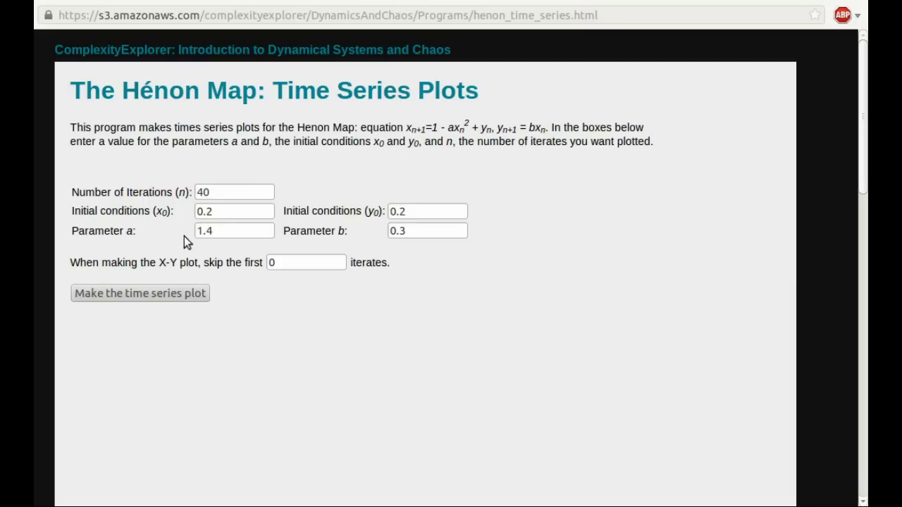
Generate the Hénon map plots with parameter a at 1.4 and 40 iterations
{"action": "left_click", "coordinate": [225, 231]}
{"action": "left_click", "coordinate": [119, 294]}
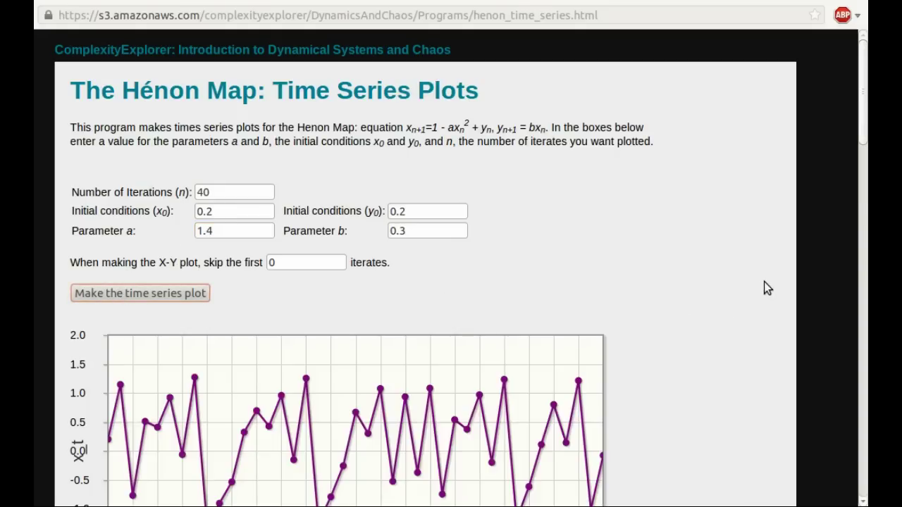
{"action": "scroll", "coordinate": [764, 282], "scroll_direction": "down", "scroll_amount": 5}
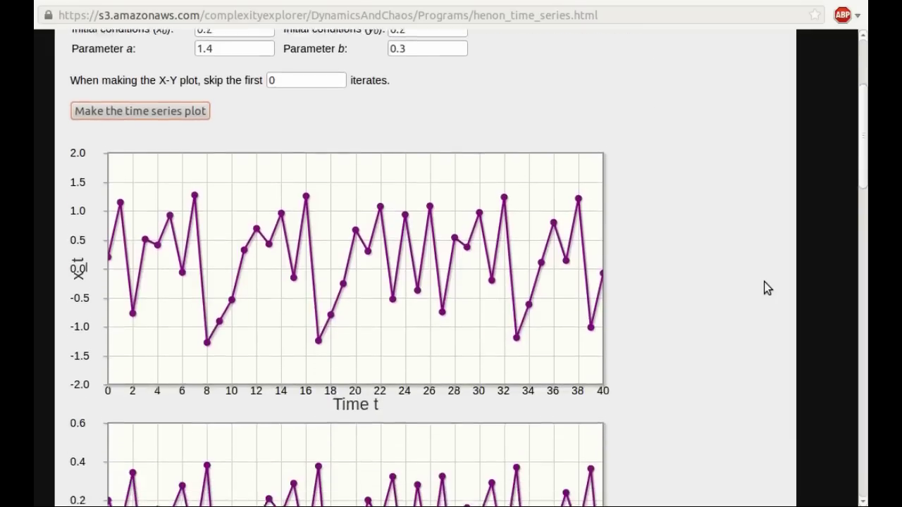
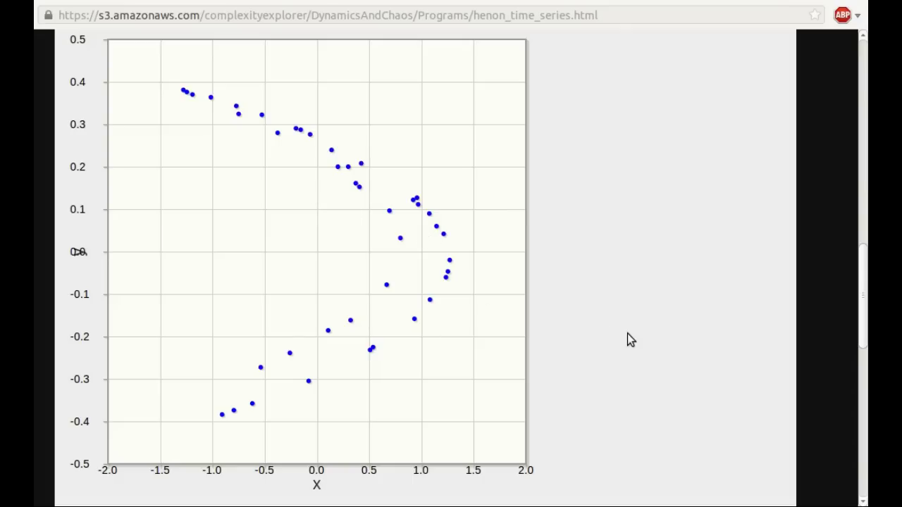
Set the number of iterations to 4000 and skip the first 50 iterates in the X-Y plot
{"action": "scroll", "coordinate": [628, 341], "scroll_direction": "up", "scroll_amount": 10}
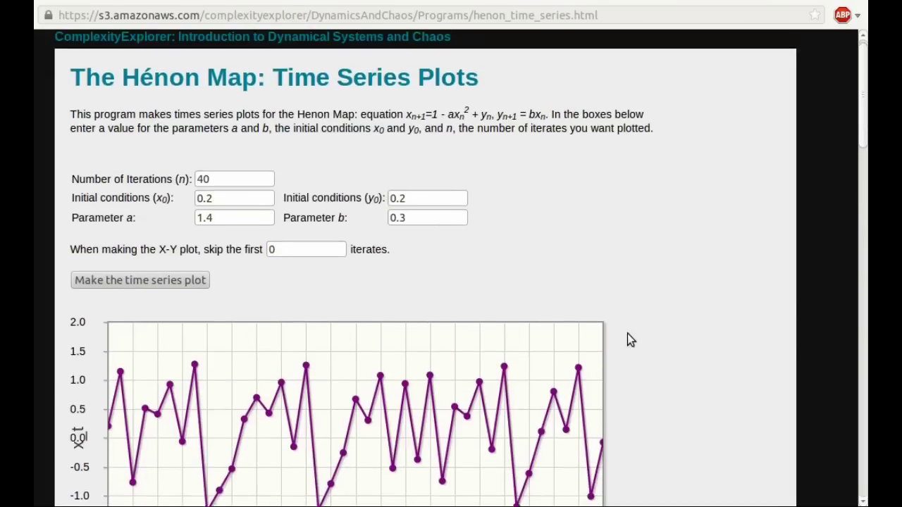
{"action": "left_click", "coordinate": [234, 195]}
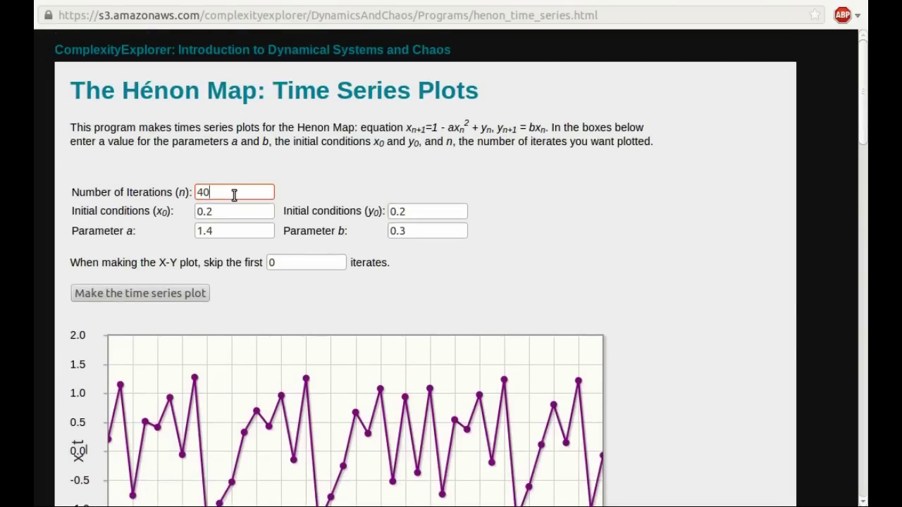
{"action": "type", "text": "00"}
{"action": "left_click", "coordinate": [285, 262]}
{"action": "key", "text": "BackSpace"}
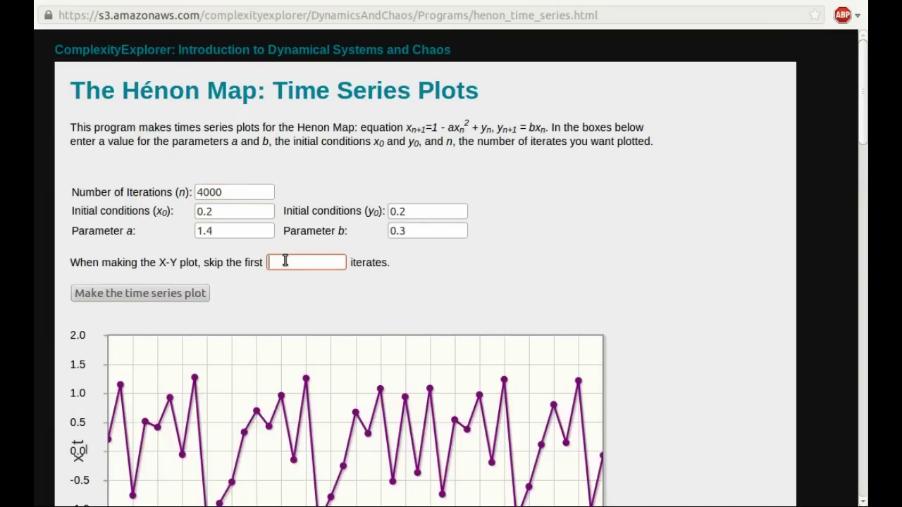
{"action": "type", "text": "50"}
{"action": "left_click", "coordinate": [484, 303]}
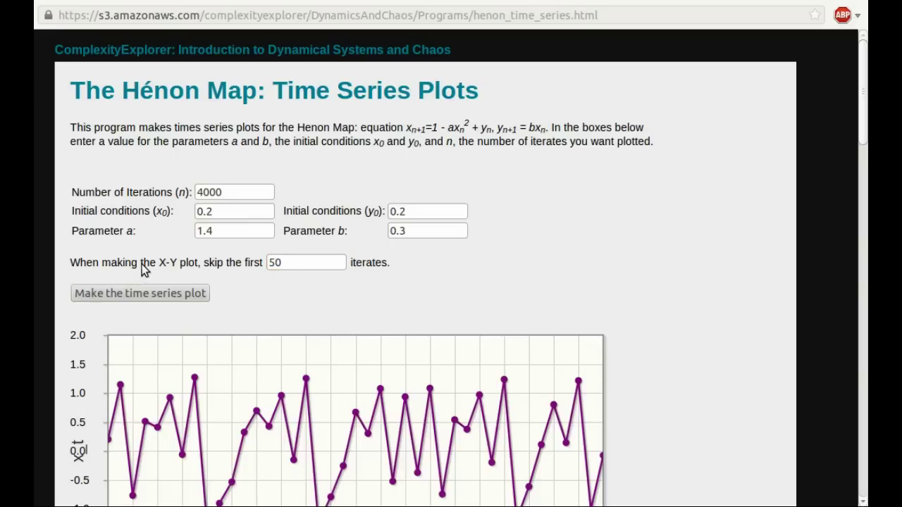
Change the number of iterations to 2000 and regenerate the plots
{"action": "left_click", "coordinate": [214, 192]}
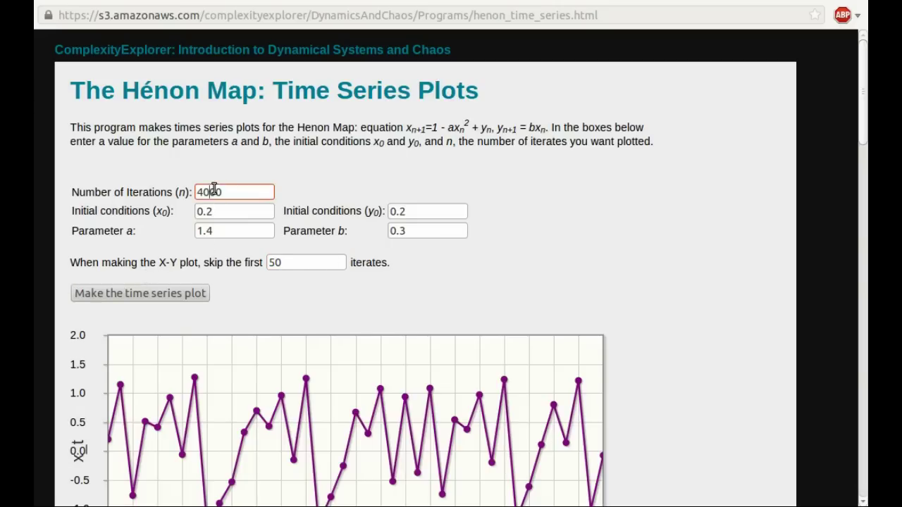
{"action": "key", "text": "BackSpace"}
{"action": "key", "text": "BackSpace"}
{"action": "type", "text": "20"}
{"action": "left_click", "coordinate": [136, 294]}
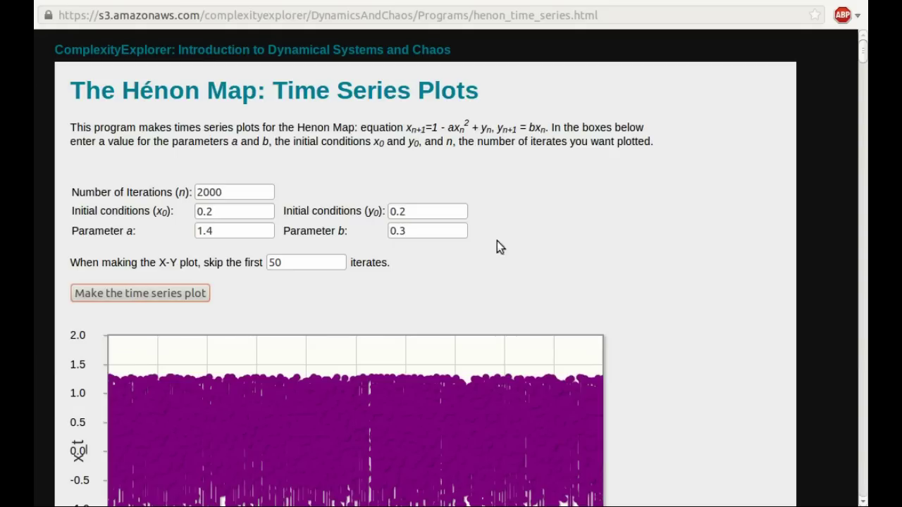
Examine the x and y time series and the shape of the X-Y plot for 2000 iterations
{"action": "left_click", "coordinate": [681, 249]}
{"action": "scroll", "coordinate": [680, 249], "scroll_direction": "down", "scroll_amount": 4}
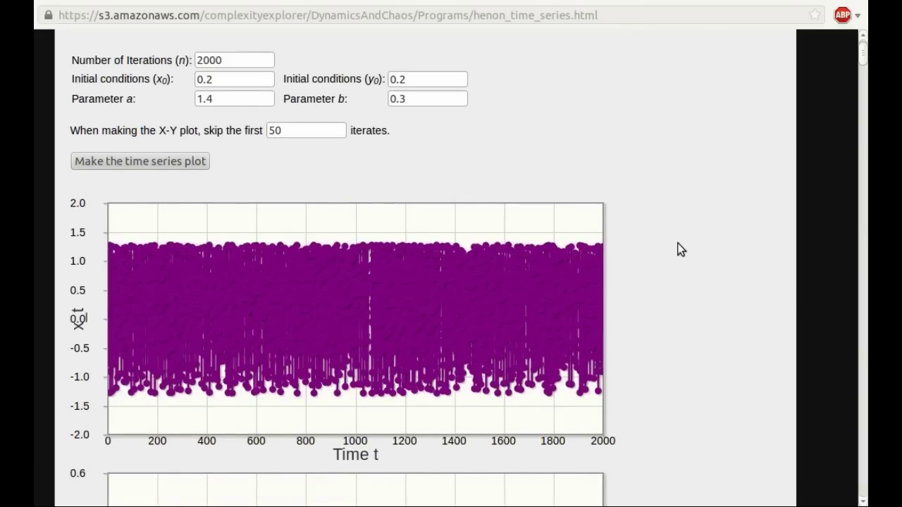
{"action": "scroll", "coordinate": [680, 249], "scroll_direction": "down", "scroll_amount": 5}
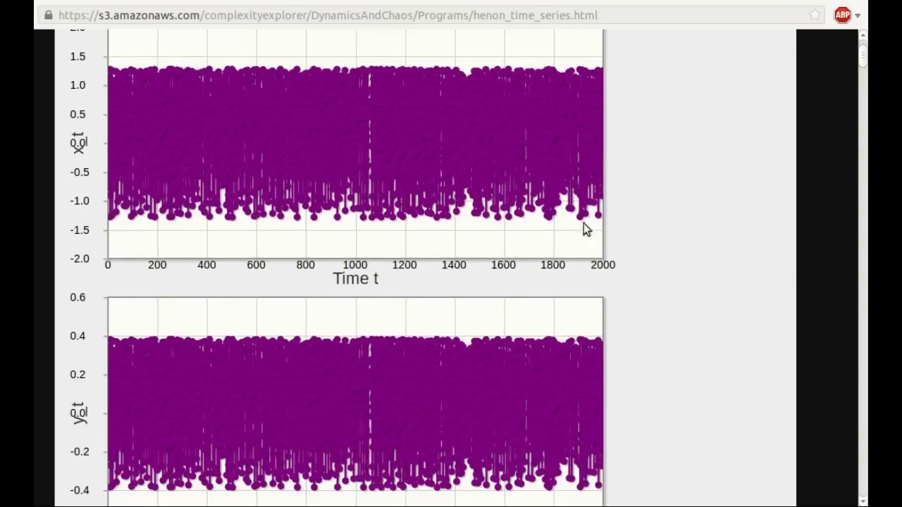
{"action": "scroll", "coordinate": [650, 225], "scroll_direction": "down", "scroll_amount": 10}
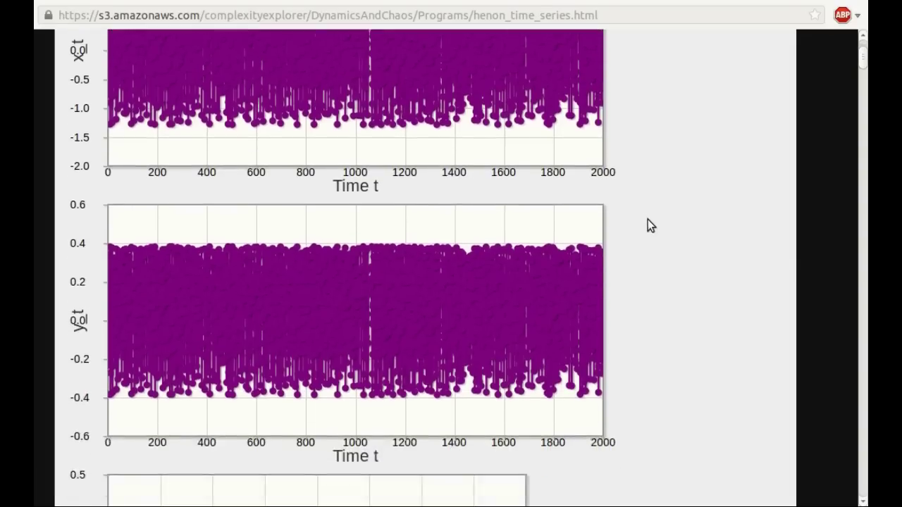
{"action": "scroll", "coordinate": [651, 225], "scroll_direction": "down", "scroll_amount": 4}
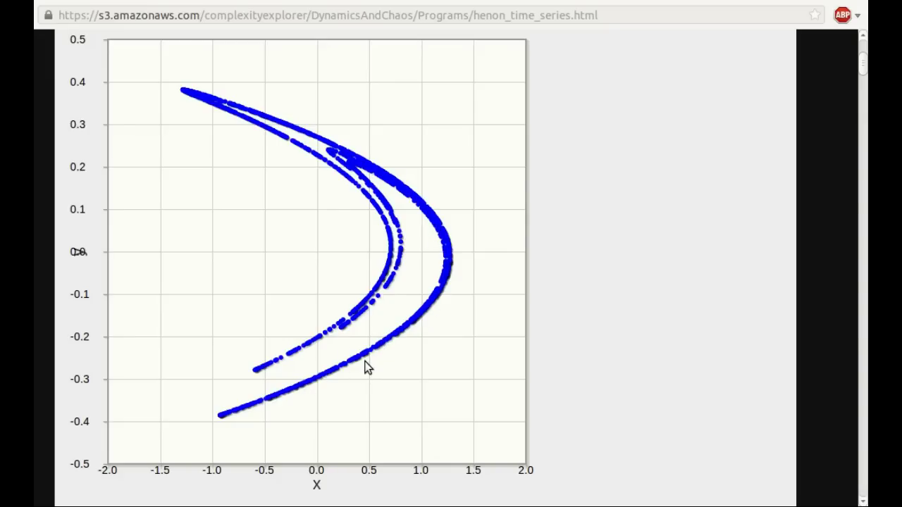
{"action": "scroll", "coordinate": [593, 368], "scroll_direction": "up", "scroll_amount": 10}
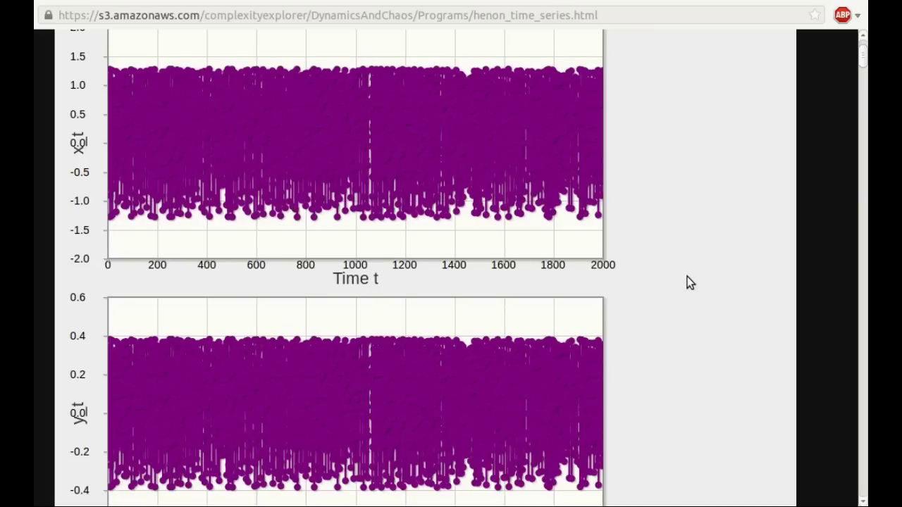
{"action": "scroll", "coordinate": [687, 277], "scroll_direction": "down", "scroll_amount": 10}
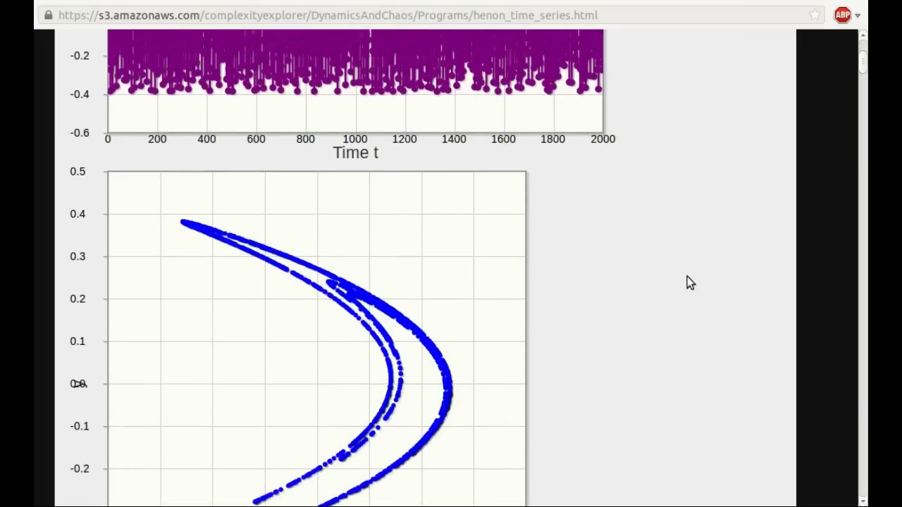
{"action": "scroll", "coordinate": [688, 282], "scroll_direction": "down", "scroll_amount": 1}
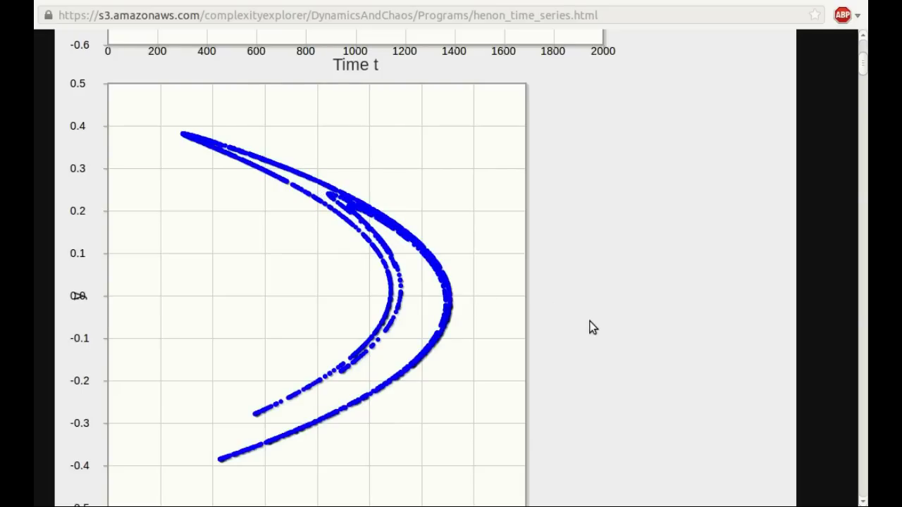
{"action": "scroll", "coordinate": [590, 328], "scroll_direction": "up", "scroll_amount": 3}
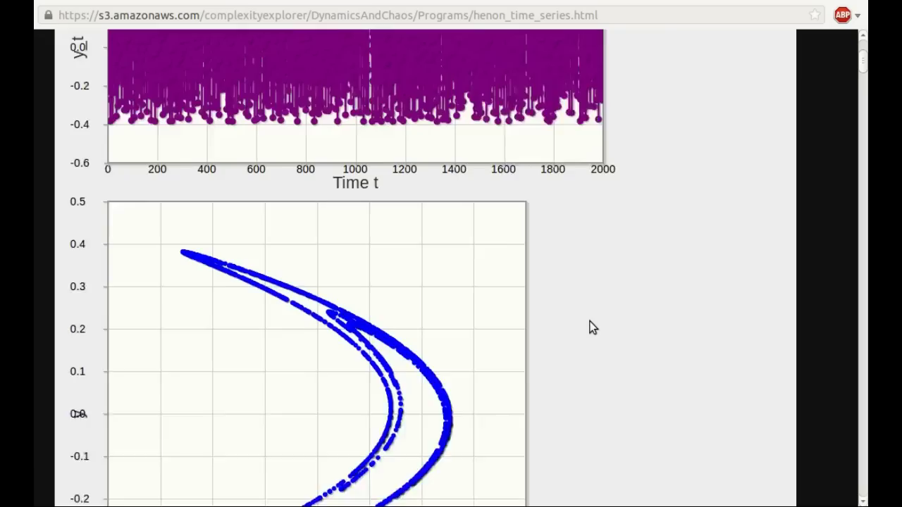
{"action": "scroll", "coordinate": [590, 328], "scroll_direction": "down", "scroll_amount": 4}
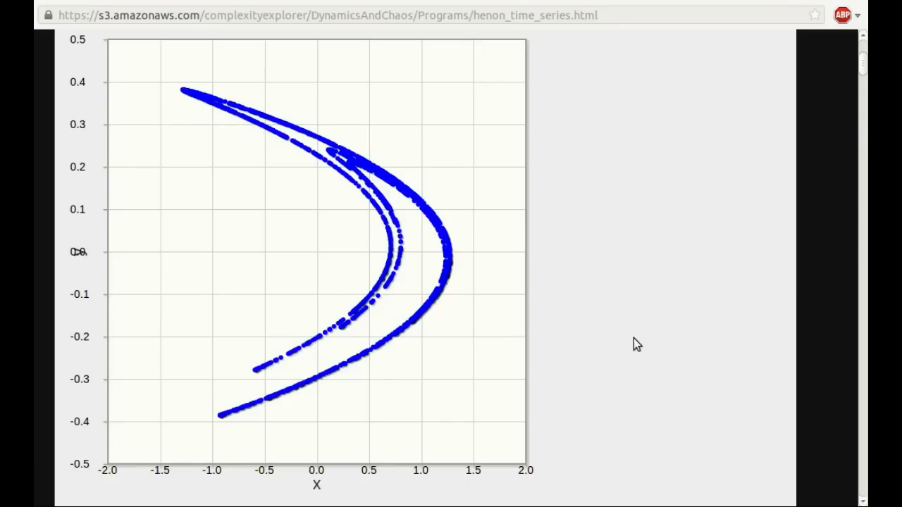
{"action": "scroll", "coordinate": [634, 344], "scroll_direction": "up", "scroll_amount": 9}
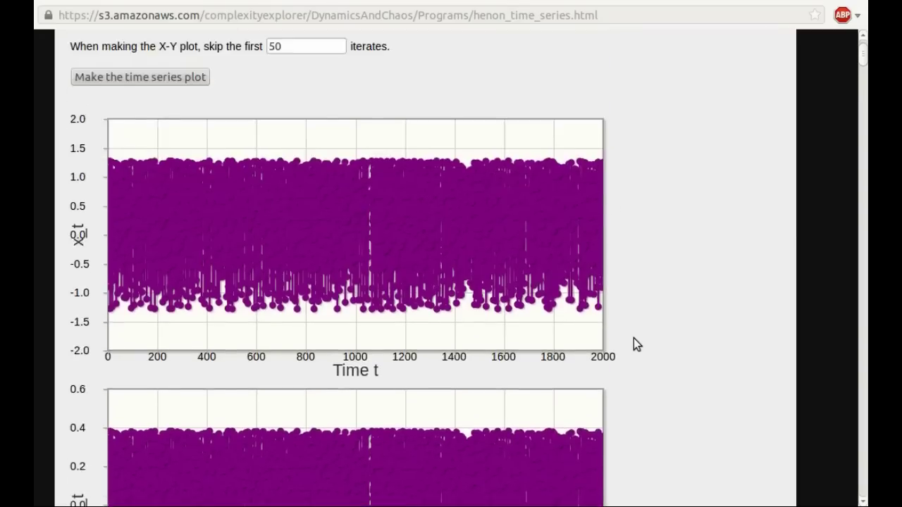
{"action": "scroll", "coordinate": [634, 344], "scroll_direction": "up", "scroll_amount": 2}
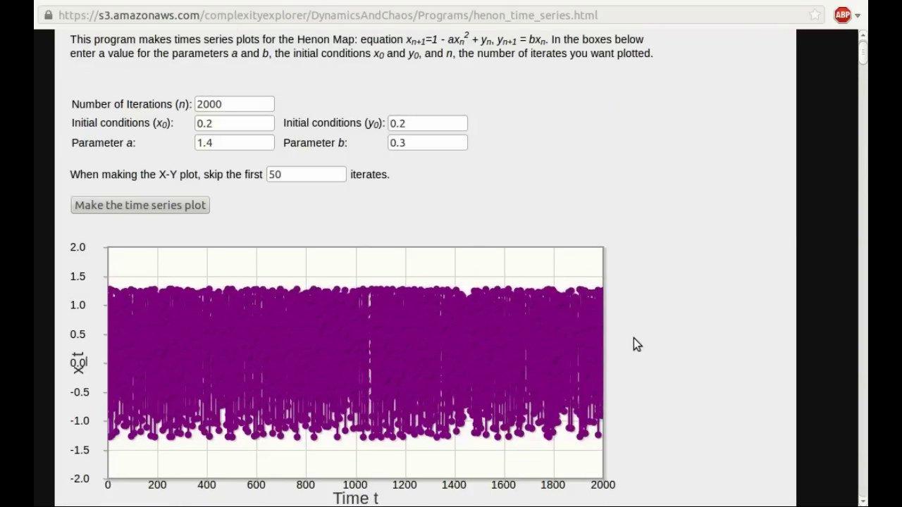
{"action": "scroll", "coordinate": [634, 344], "scroll_direction": "up", "scroll_amount": 2}
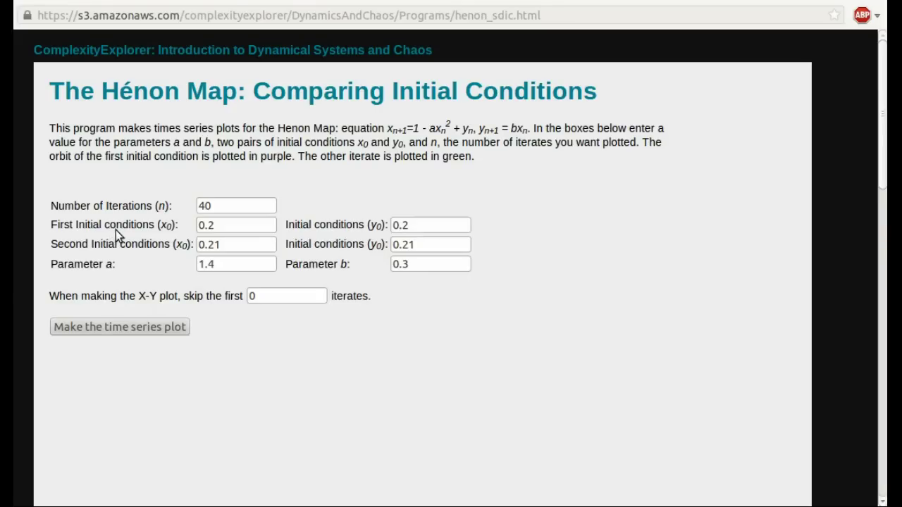
Plot the time series comparing the initial conditions (0.2, 0.2) and (0.21, 0.21) with a = 1.4 and b = 0.3
{"action": "left_click", "coordinate": [117, 328]}
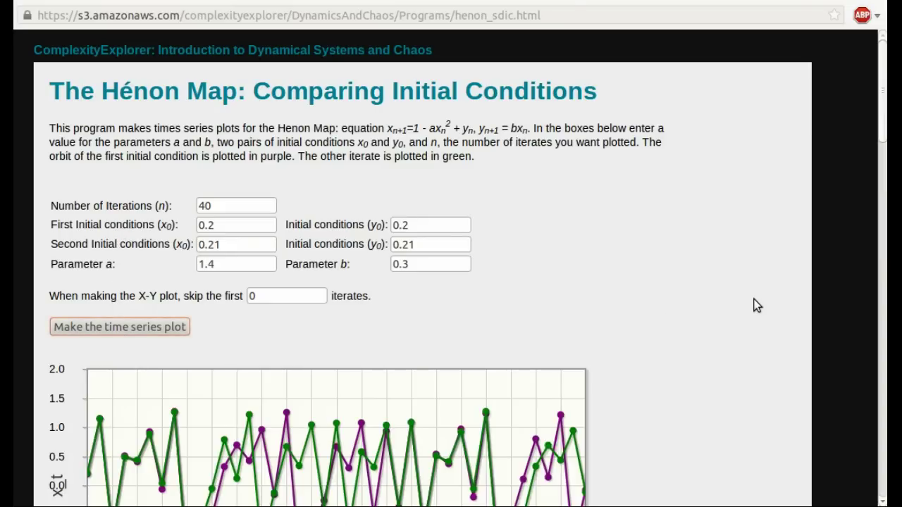
{"action": "scroll", "coordinate": [756, 305], "scroll_direction": "down", "scroll_amount": 4}
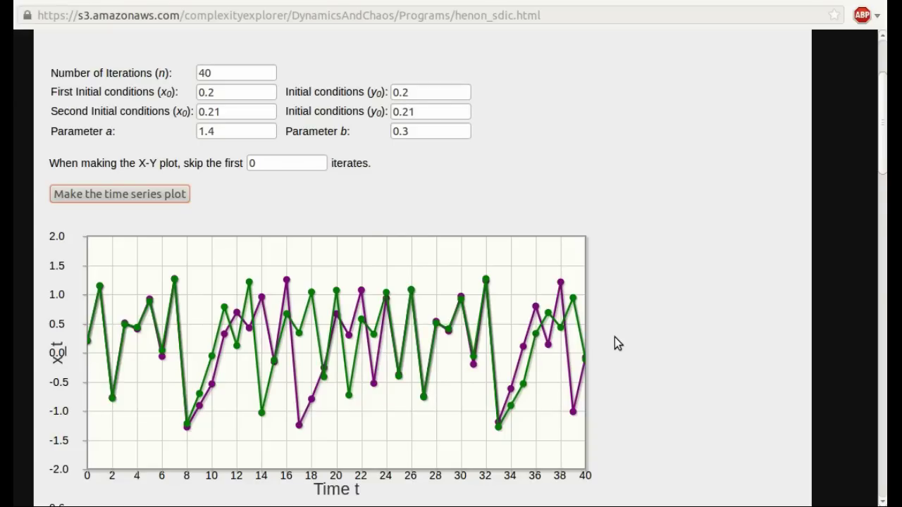
Set the second pair of initial conditions to x0 = 0.2001 and y0 = 0.2001
{"action": "scroll", "coordinate": [614, 337], "scroll_direction": "down", "scroll_amount": 4}
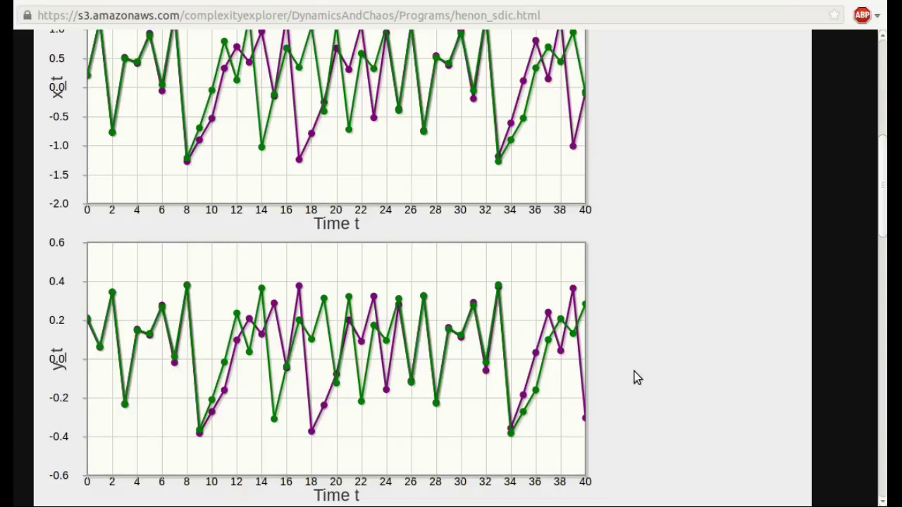
{"action": "scroll", "coordinate": [634, 372], "scroll_direction": "up", "scroll_amount": 5}
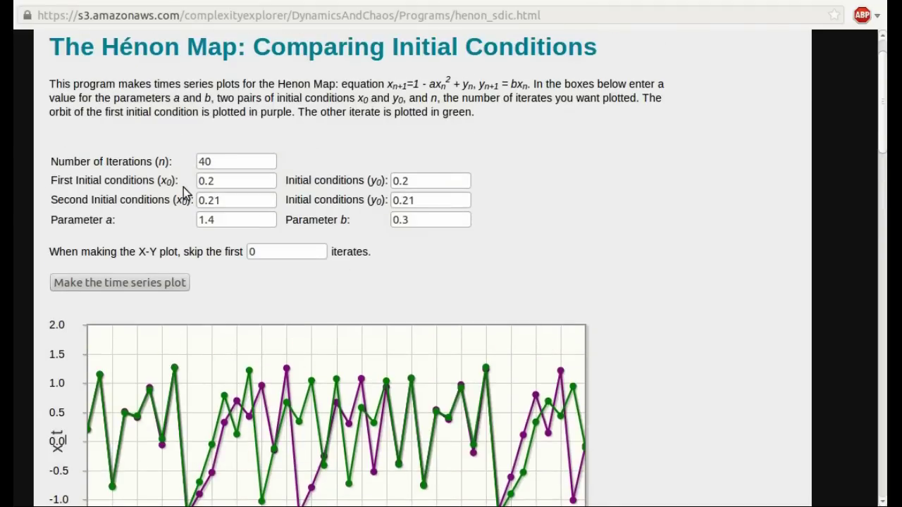
{"action": "left_click", "coordinate": [221, 199]}
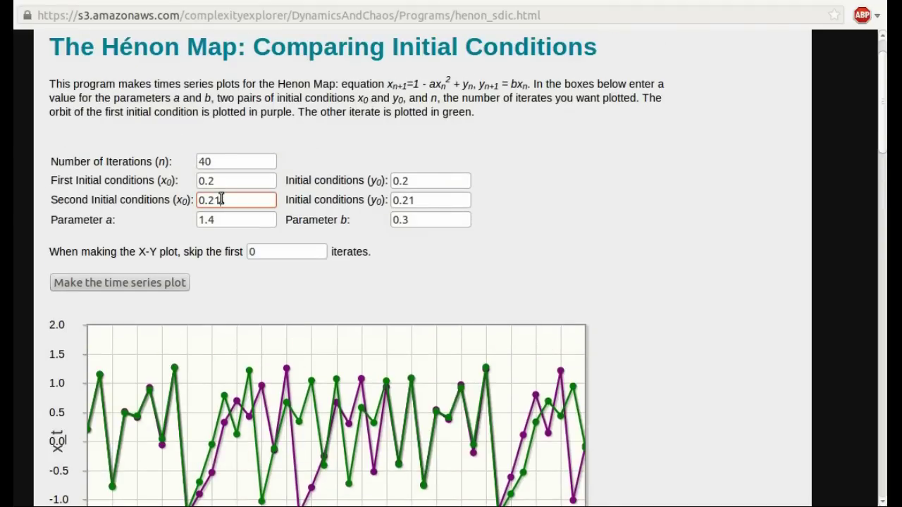
{"action": "type", "text": "00"}
{"action": "left_click", "coordinate": [422, 199]}
{"action": "key", "text": "Left"}
{"action": "type", "text": "00"}
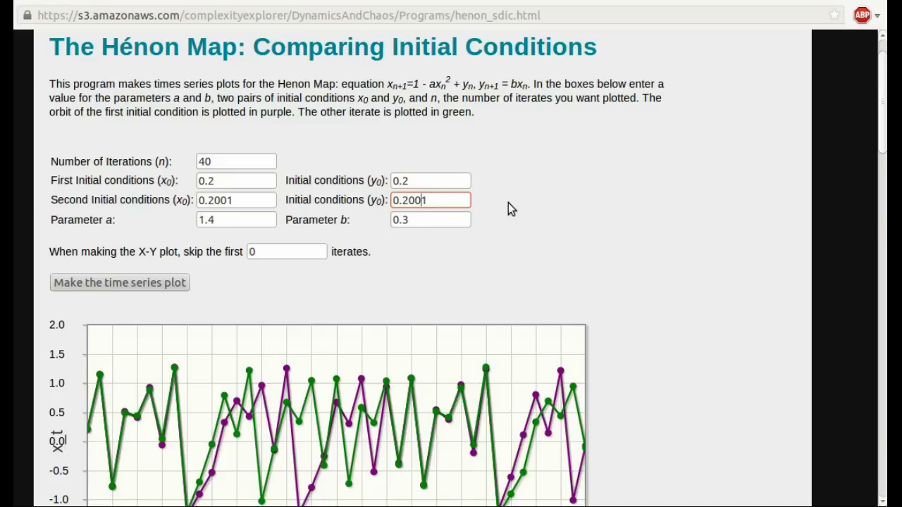
{"action": "left_click", "coordinate": [99, 183]}
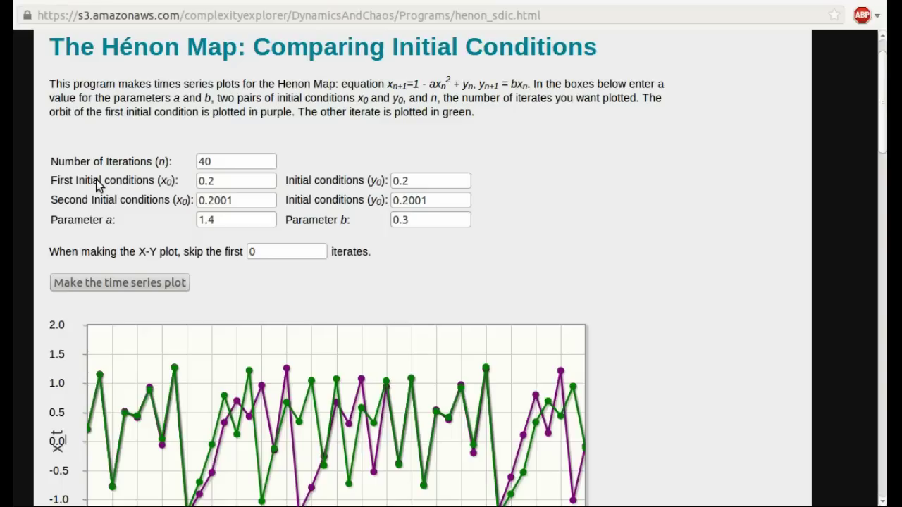
Set the number of iterations to 100, plot both orbits, and view the resulting time series
{"action": "left_click", "coordinate": [222, 159]}
{"action": "key", "text": "Left"}
{"action": "key", "text": "BackSpace"}
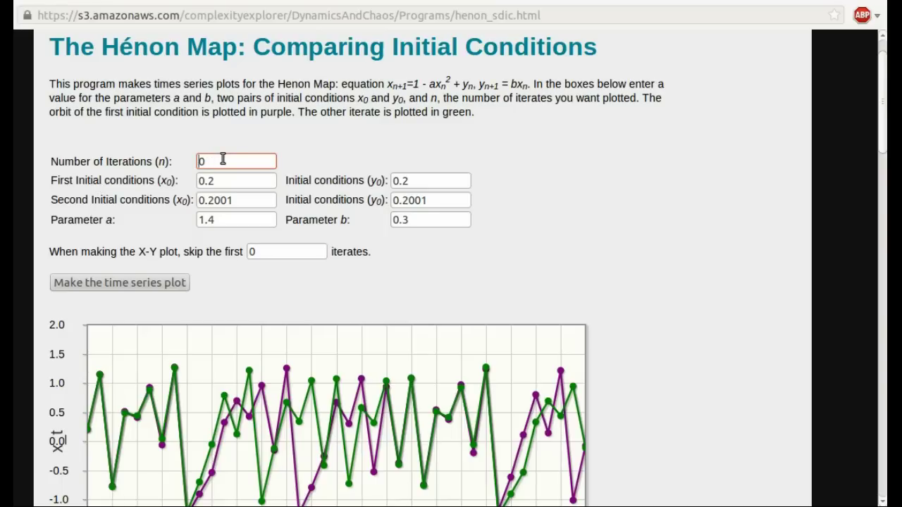
{"action": "type", "text": "10"}
{"action": "left_click", "coordinate": [76, 282]}
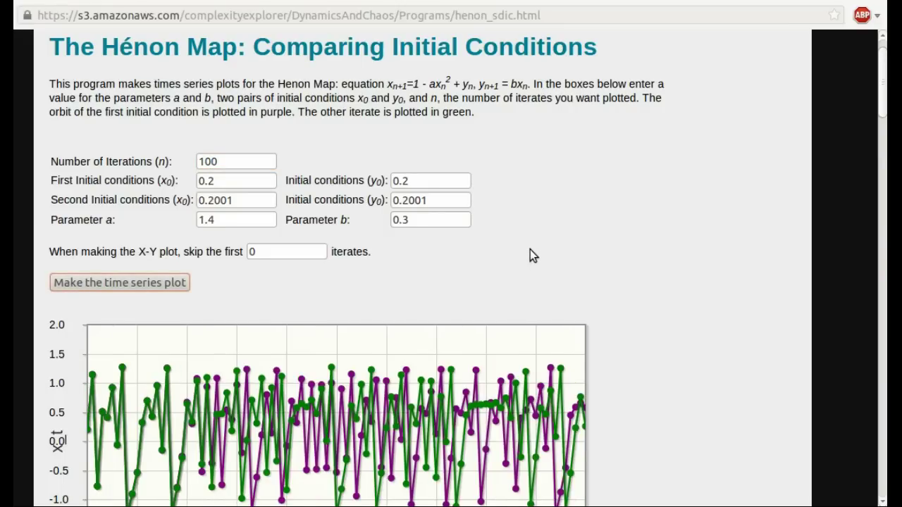
{"action": "scroll", "coordinate": [533, 256], "scroll_direction": "down", "scroll_amount": 4}
{"action": "scroll", "coordinate": [532, 254], "scroll_direction": "up", "scroll_amount": 5}
Reduce the number of iterations to 50 and regenerate the comparison plots
{"action": "left_click", "coordinate": [230, 203]}
{"action": "key", "text": "Left"}
{"action": "key", "text": "BackSpace"}
{"action": "key", "text": "BackSpace"}
{"action": "type", "text": "5"}
{"action": "left_click", "coordinate": [71, 323]}
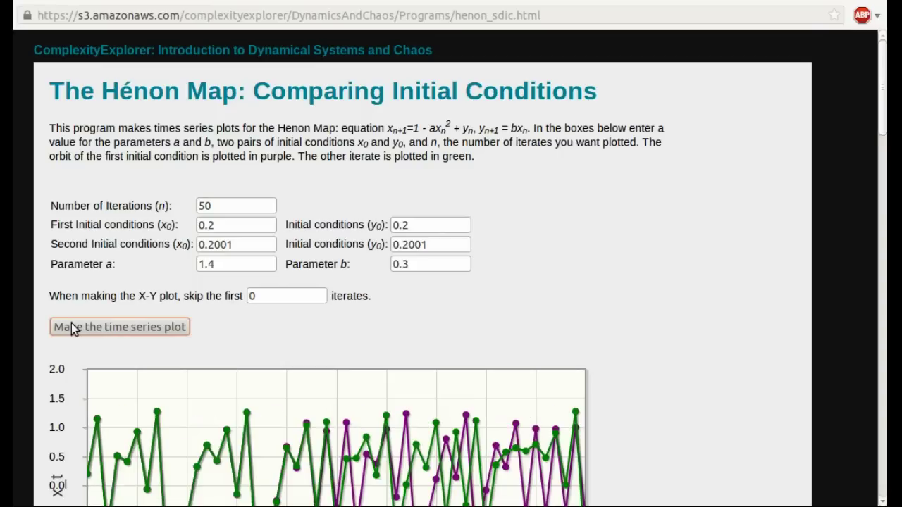
Examine where the two orbits separate in the x and y time series, and inspect the X-Y plot for 50 iterations
{"action": "scroll", "coordinate": [705, 289], "scroll_direction": "down", "scroll_amount": 5}
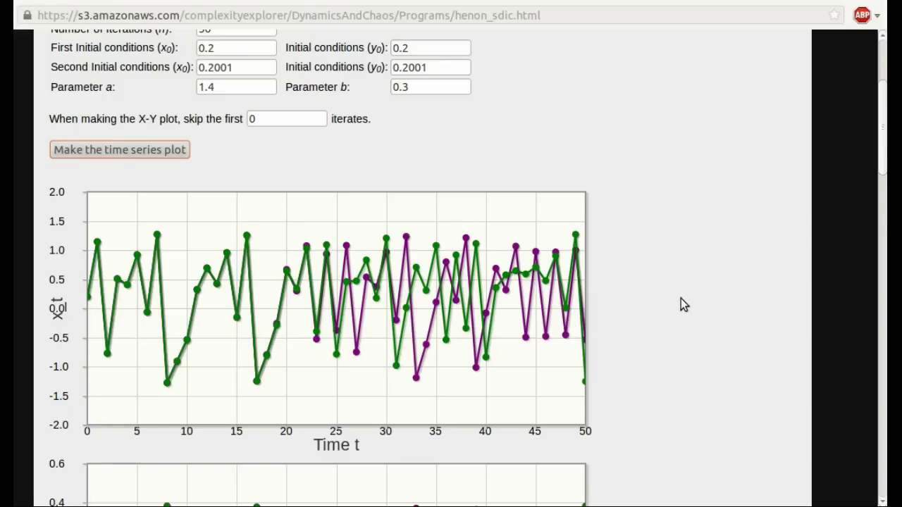
{"action": "scroll", "coordinate": [681, 298], "scroll_direction": "down", "scroll_amount": 5}
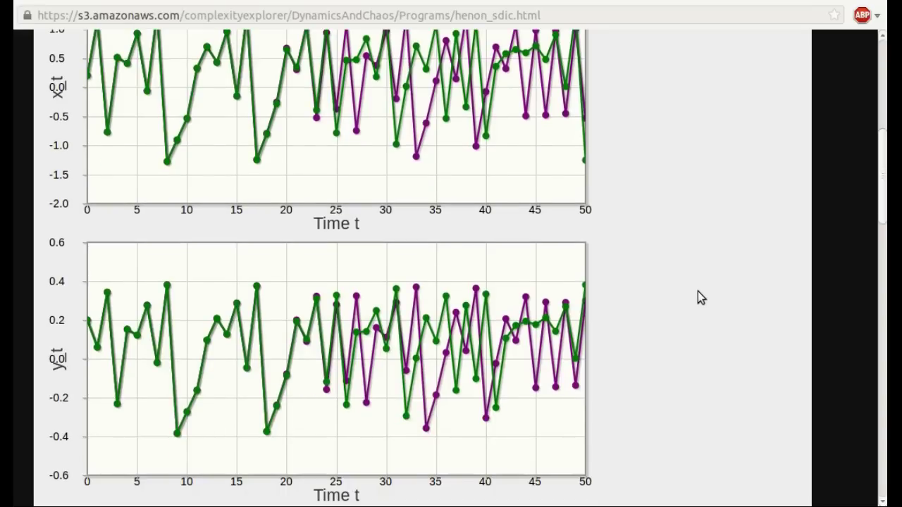
{"action": "scroll", "coordinate": [697, 296], "scroll_direction": "up", "scroll_amount": 6}
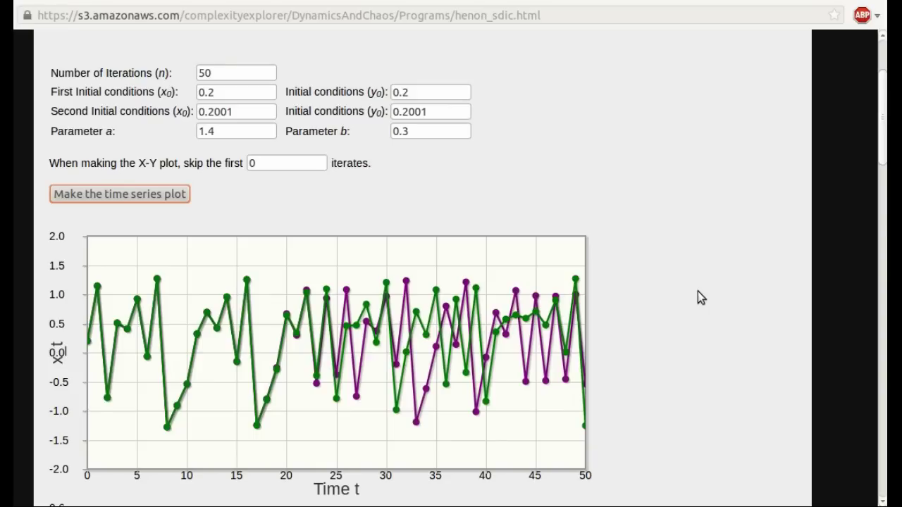
{"action": "scroll", "coordinate": [697, 292], "scroll_direction": "down", "scroll_amount": 5}
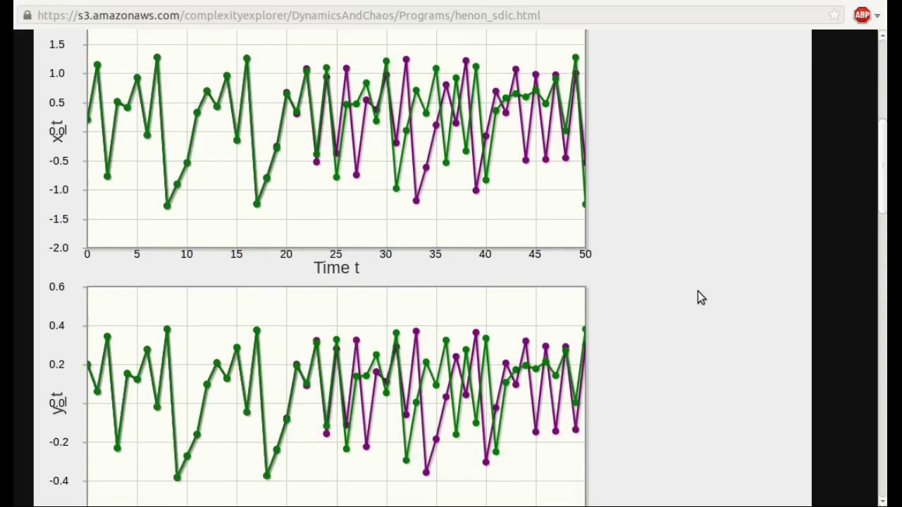
{"action": "scroll", "coordinate": [698, 297], "scroll_direction": "down", "scroll_amount": 9}
{"action": "scroll", "coordinate": [698, 291], "scroll_direction": "down", "scroll_amount": 3}
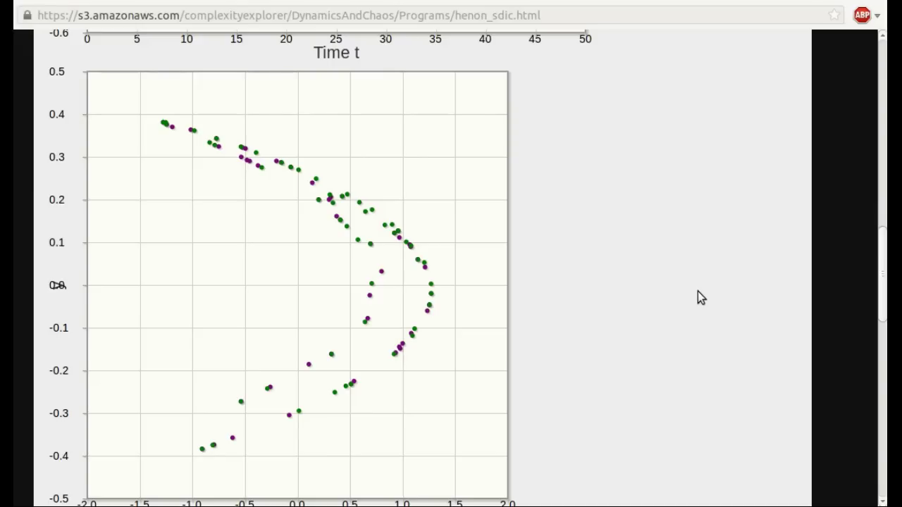
{"action": "scroll", "coordinate": [708, 300], "scroll_direction": "up", "scroll_amount": 15}
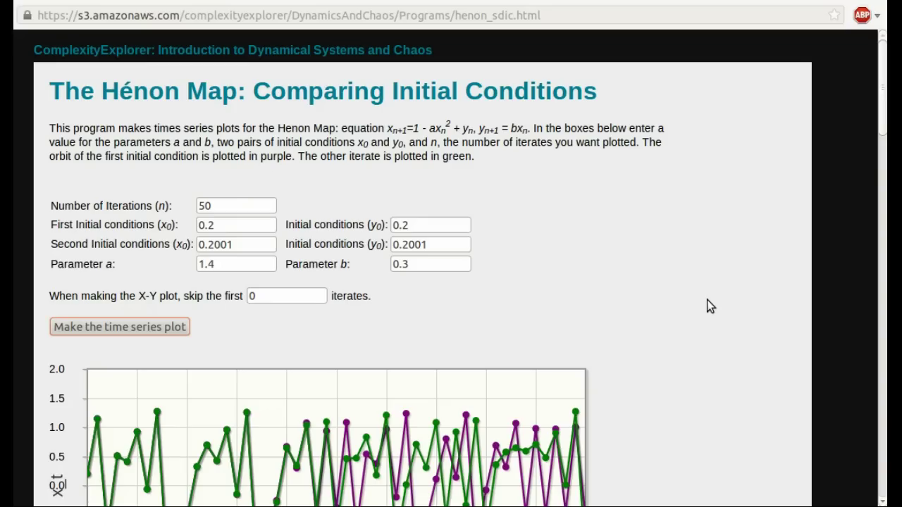
Set the number of iterations to 2000 and skip the first 50 iterates in the X-Y plot
{"action": "left_click", "coordinate": [228, 204]}
{"action": "key", "text": "Left"}
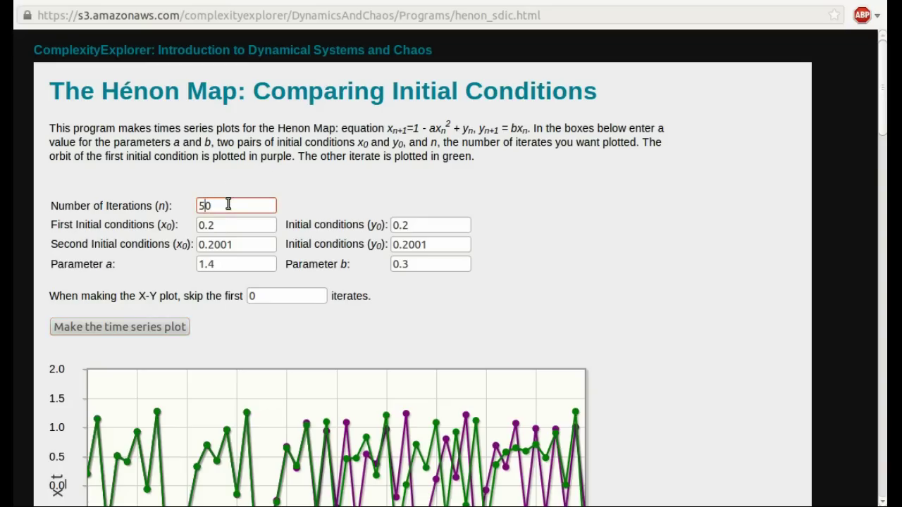
{"action": "key", "text": "BackSpace"}
{"action": "type", "text": "2000"}
{"action": "left_click", "coordinate": [295, 295]}
{"action": "key", "text": "Home"}
{"action": "type", "text": "5"}
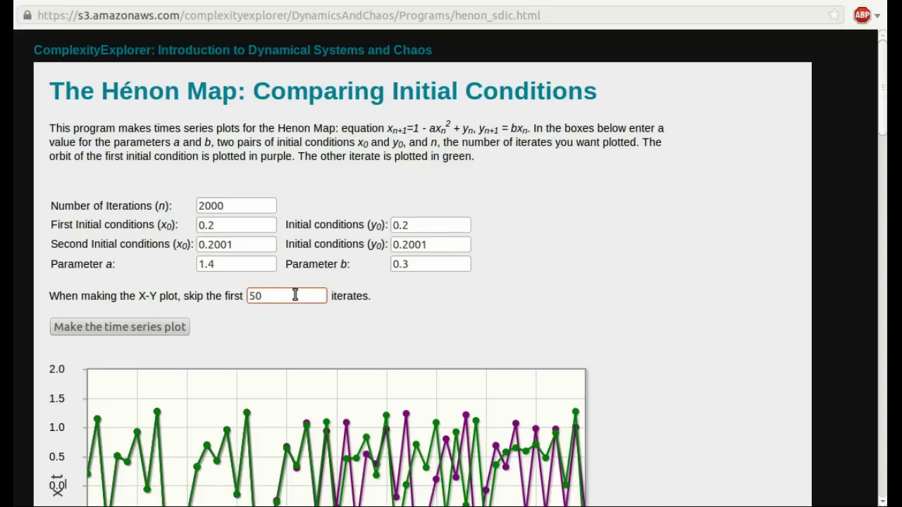
Change the number of iterations to 1000 and regenerate the comparison plots
{"action": "left_click", "coordinate": [218, 206]}
{"action": "key", "text": "Home"}
{"action": "key", "text": "Delete"}
{"action": "type", "text": "1"}
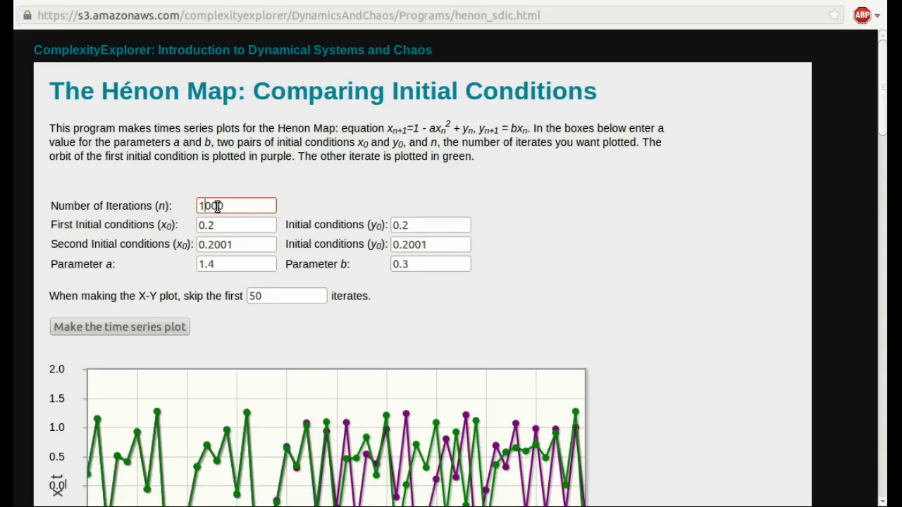
{"action": "left_click", "coordinate": [116, 329]}
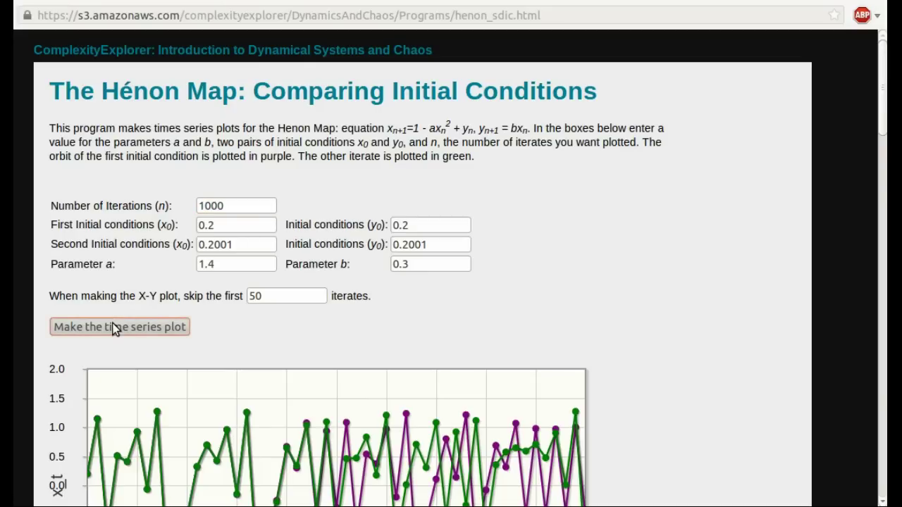
{"action": "left_click", "coordinate": [116, 329]}
Examine the time series and compare the shapes traced by both orbits in the X-Y plot for 1000 iterations
{"action": "scroll", "coordinate": [715, 268], "scroll_direction": "down", "scroll_amount": 3}
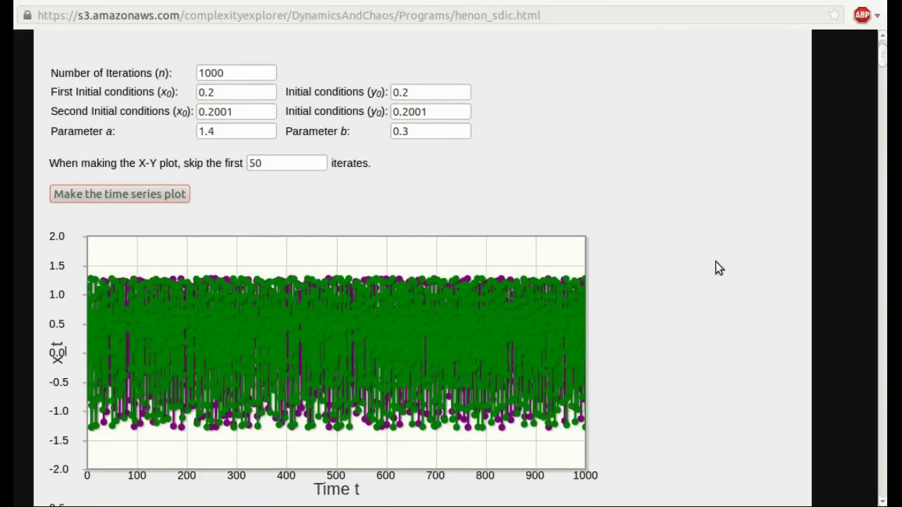
{"action": "scroll", "coordinate": [715, 268], "scroll_direction": "down", "scroll_amount": 15}
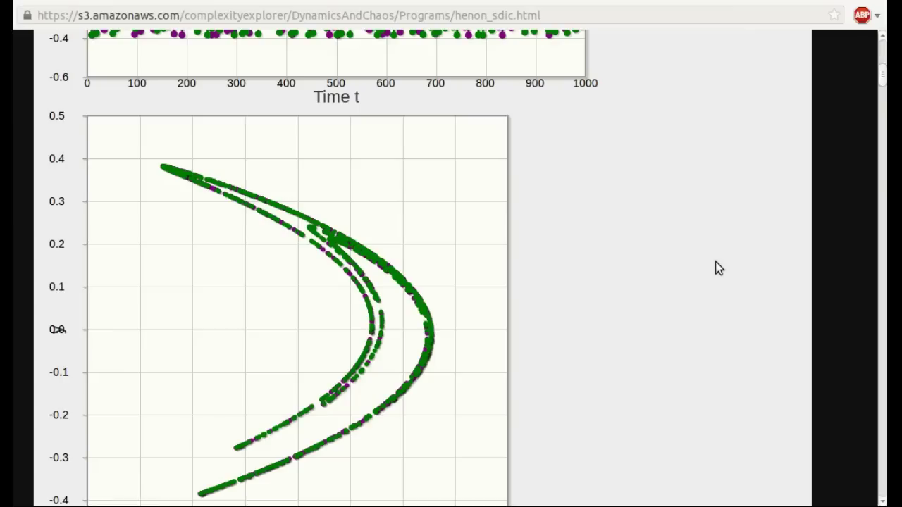
{"action": "scroll", "coordinate": [718, 268], "scroll_direction": "down", "scroll_amount": 1}
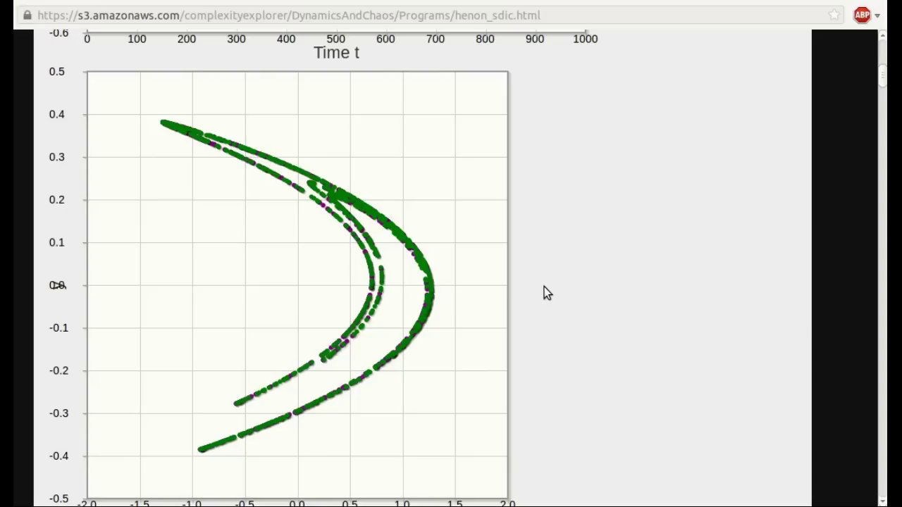
{"action": "scroll", "coordinate": [544, 287], "scroll_direction": "up", "scroll_amount": 6}
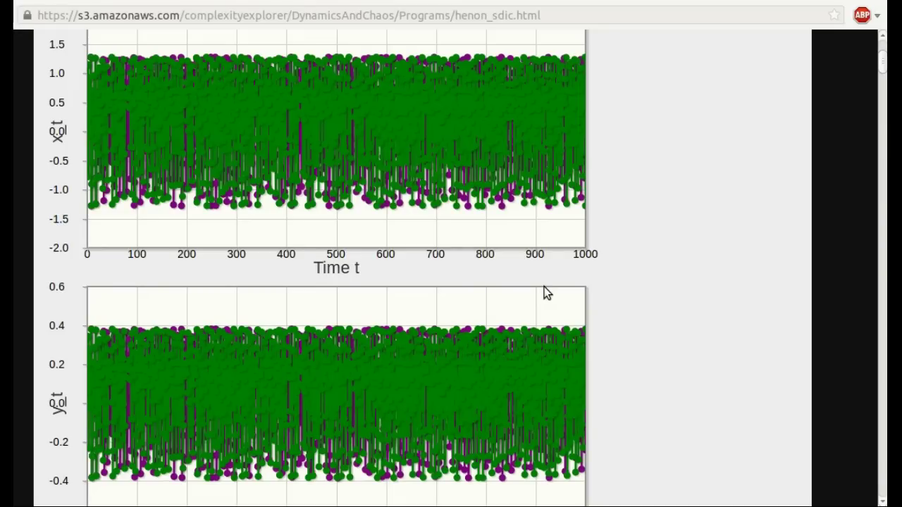
{"action": "scroll", "coordinate": [612, 268], "scroll_direction": "down", "scroll_amount": 10}
{"action": "scroll", "coordinate": [612, 274], "scroll_direction": "down", "scroll_amount": 2}
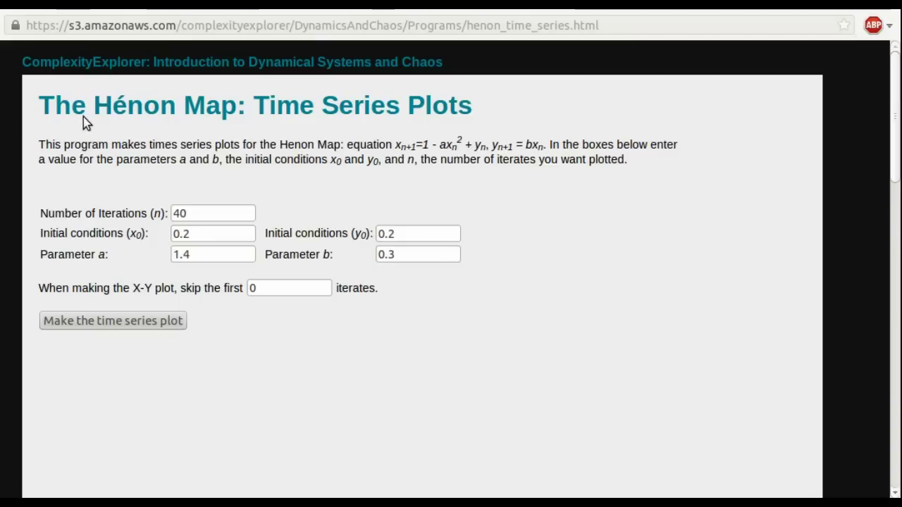
On the Hénon time series page, plot 500 iterations, skipping the first 50 iterates in the X-Y plot
{"action": "left_click", "coordinate": [191, 215]}
{"action": "key", "text": "BackSpace"}
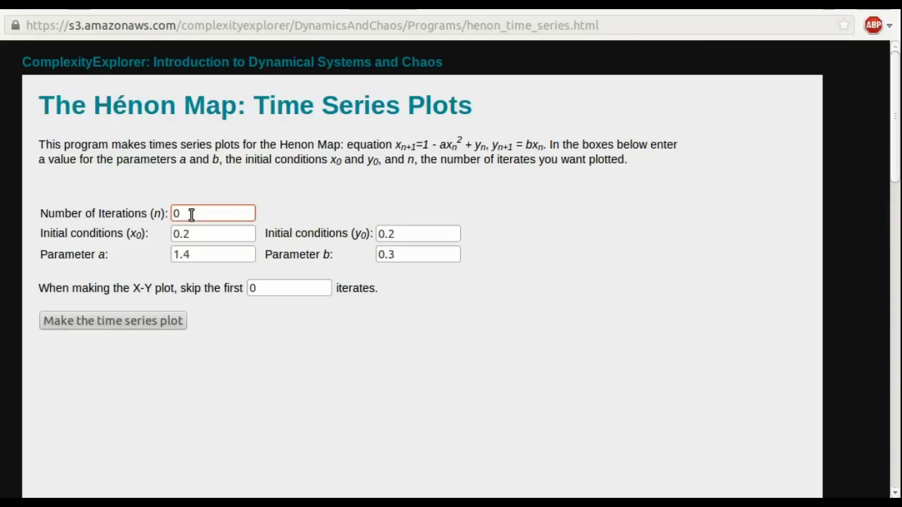
{"action": "type", "text": "500"}
{"action": "key", "text": "BackSpace"}
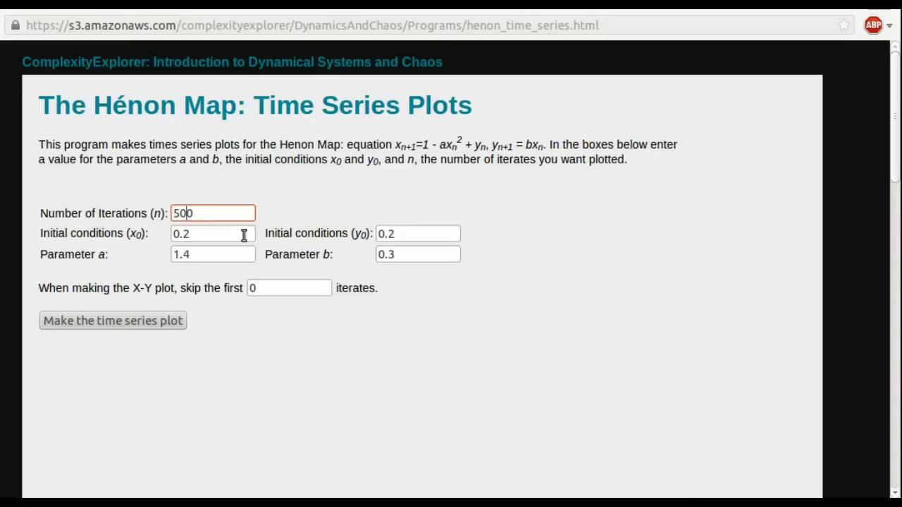
{"action": "left_click", "coordinate": [306, 291]}
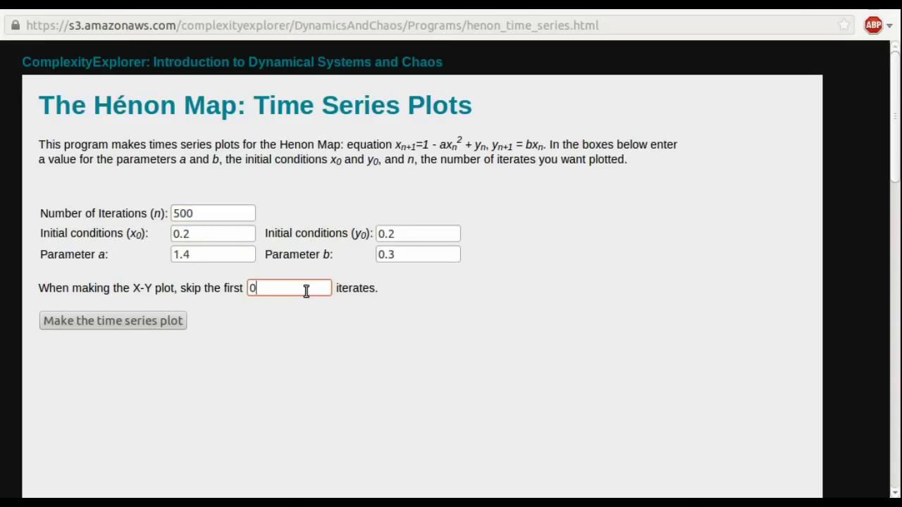
{"action": "type", "text": "5"}
{"action": "left_click", "coordinate": [110, 322]}
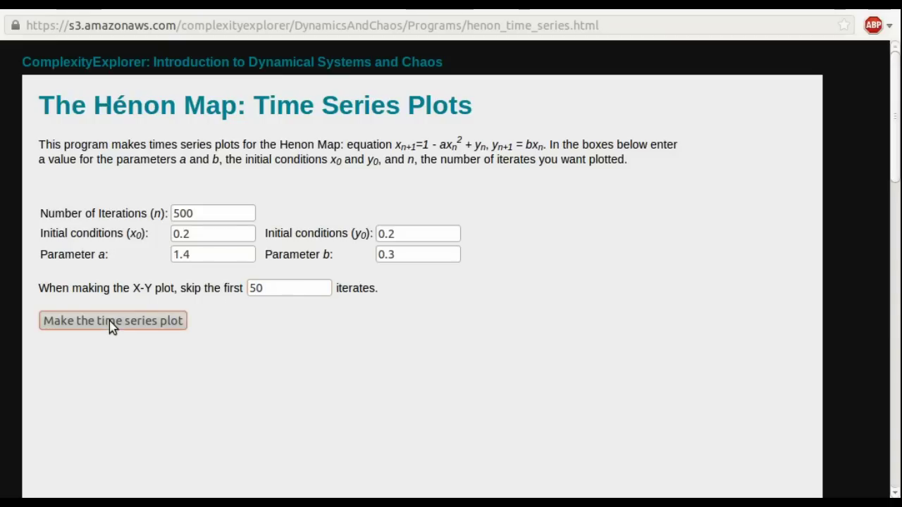
Examine the x and y time series and the X-Y plot for the single orbit of 500 iterations
{"action": "scroll", "coordinate": [640, 294], "scroll_direction": "down", "scroll_amount": 3}
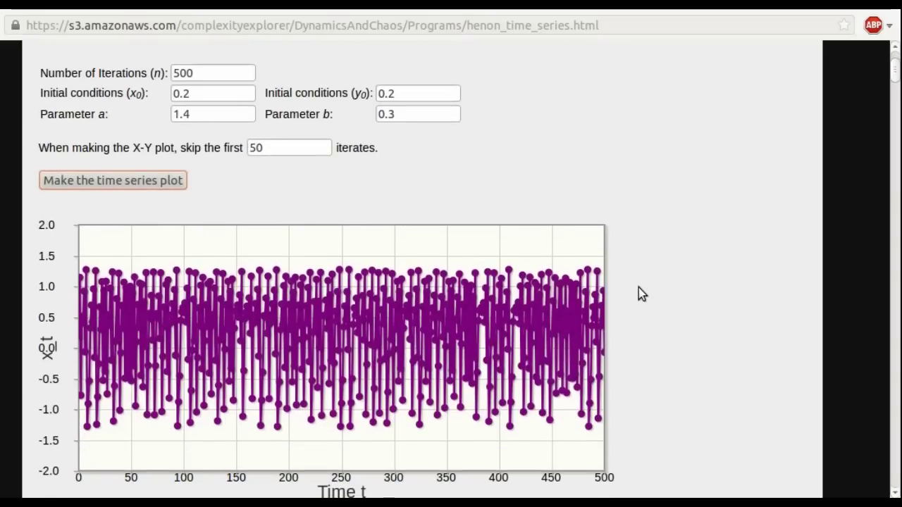
{"action": "scroll", "coordinate": [639, 287], "scroll_direction": "down", "scroll_amount": 8}
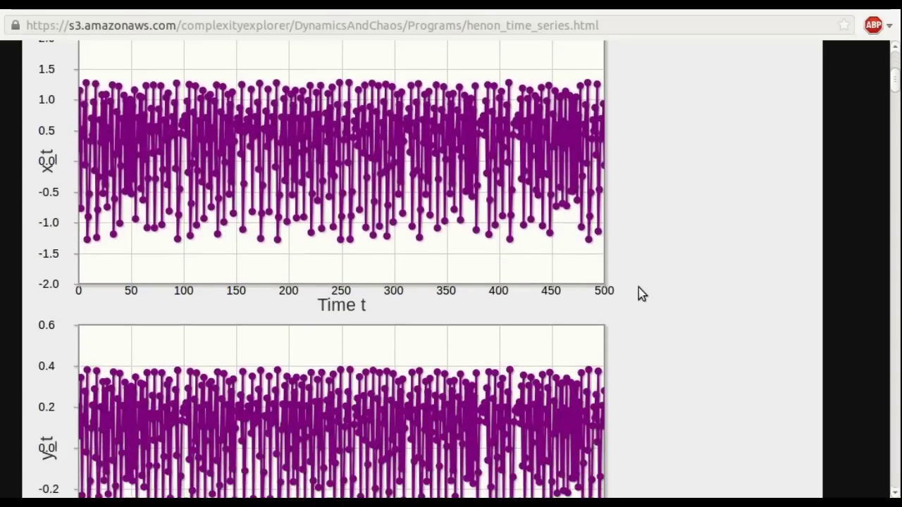
{"action": "scroll", "coordinate": [639, 288], "scroll_direction": "down", "scroll_amount": 5}
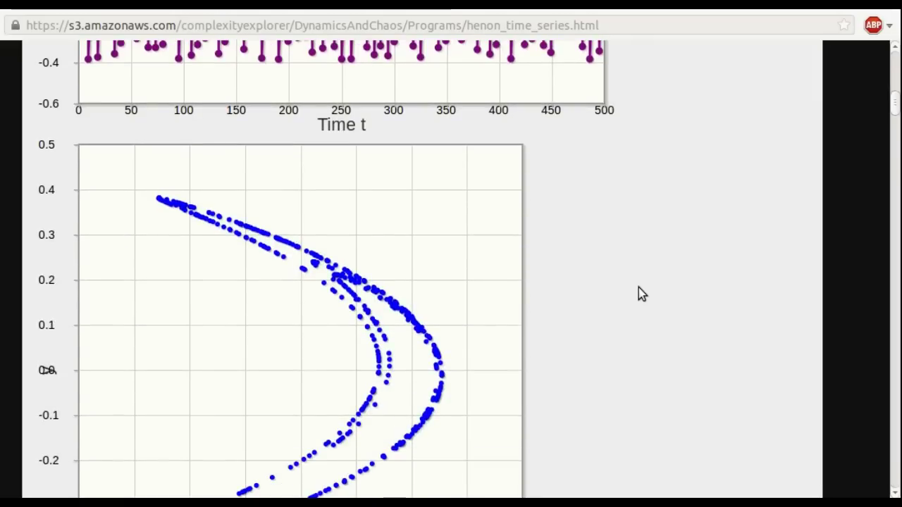
{"action": "scroll", "coordinate": [639, 287], "scroll_direction": "down", "scroll_amount": 3}
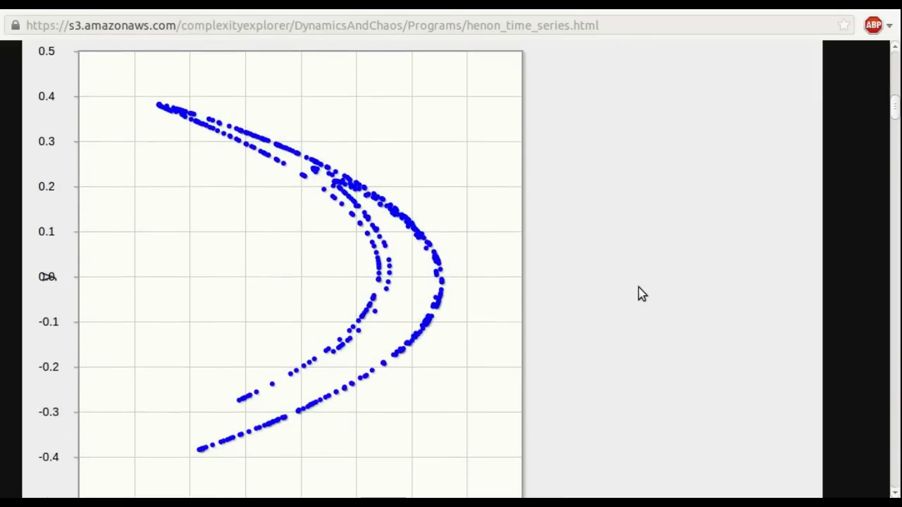
{"action": "scroll", "coordinate": [638, 288], "scroll_direction": "up", "scroll_amount": 15}
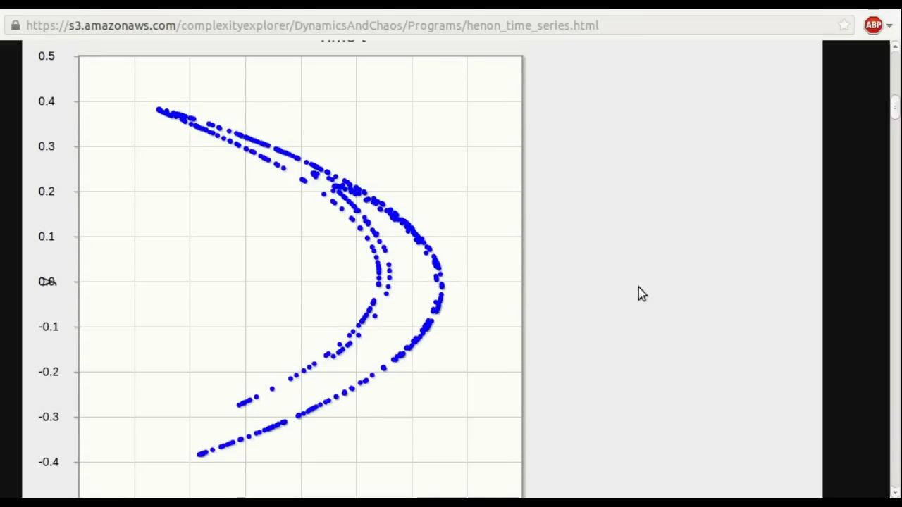
{"action": "scroll", "coordinate": [639, 288], "scroll_direction": "up", "scroll_amount": 5}
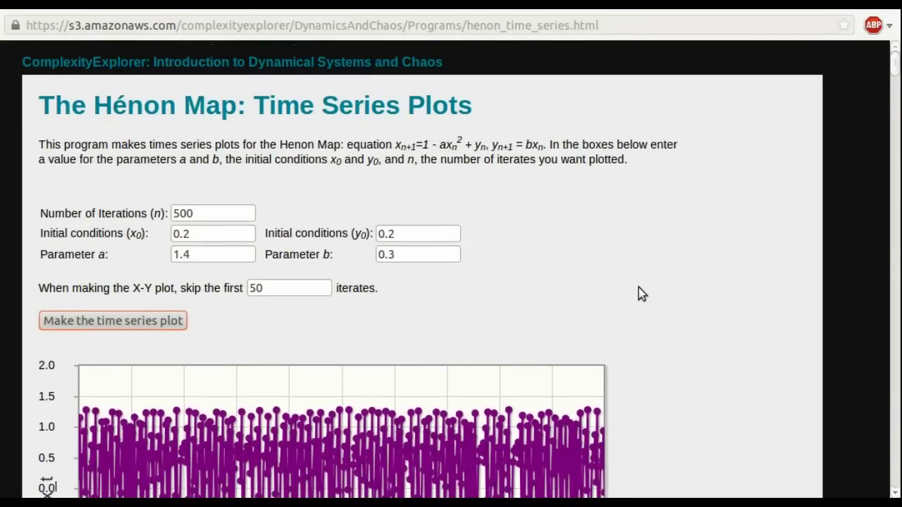
Set the initial condition x0 to 0.7, regenerate the time series plots and view the resulting X-Y plot
{"action": "scroll", "coordinate": [638, 288], "scroll_direction": "down", "scroll_amount": 4}
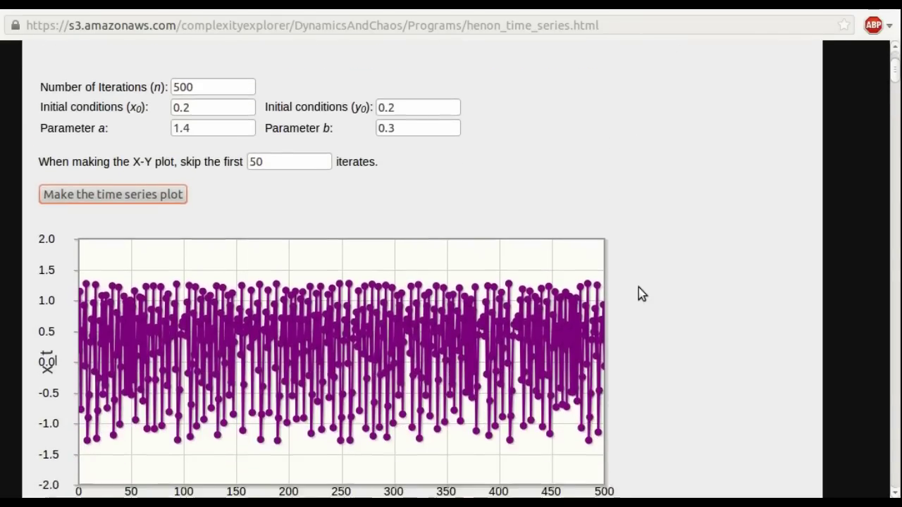
{"action": "left_click", "coordinate": [208, 97]}
{"action": "key", "text": "BackSpace"}
{"action": "type", "text": "7"}
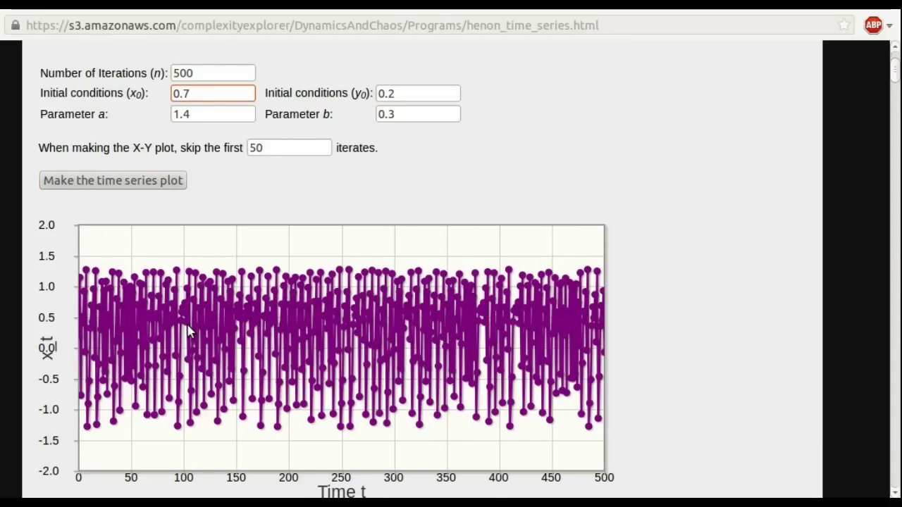
{"action": "left_click", "coordinate": [132, 186]}
{"action": "left_click", "coordinate": [132, 185]}
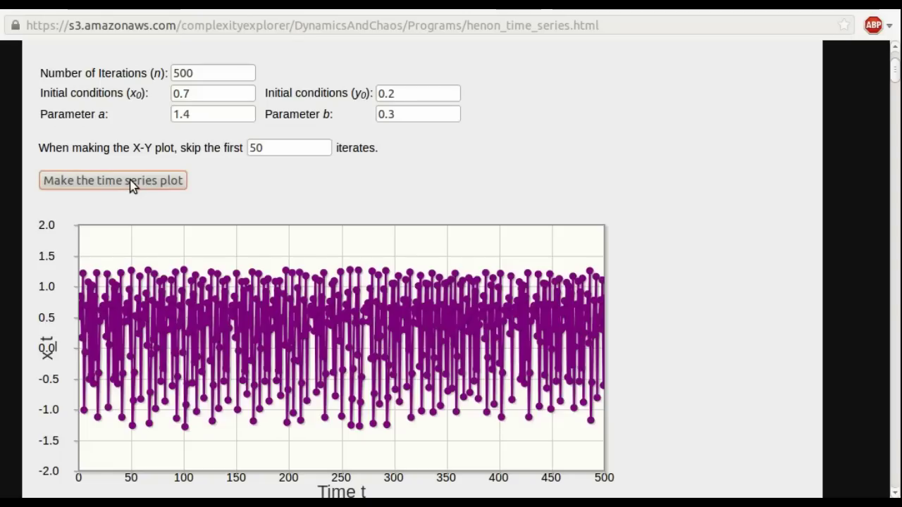
{"action": "scroll", "coordinate": [494, 166], "scroll_direction": "down", "scroll_amount": 10}
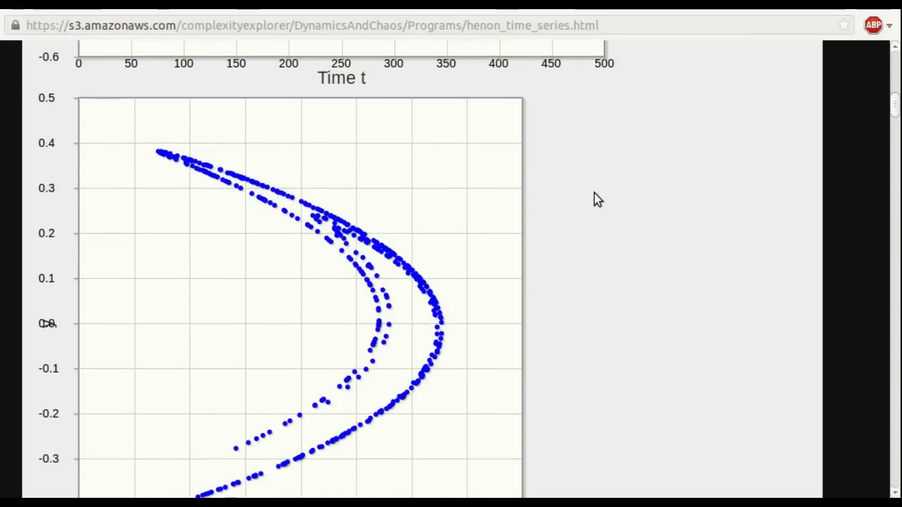
{"action": "scroll", "coordinate": [594, 193], "scroll_direction": "down", "scroll_amount": 1}
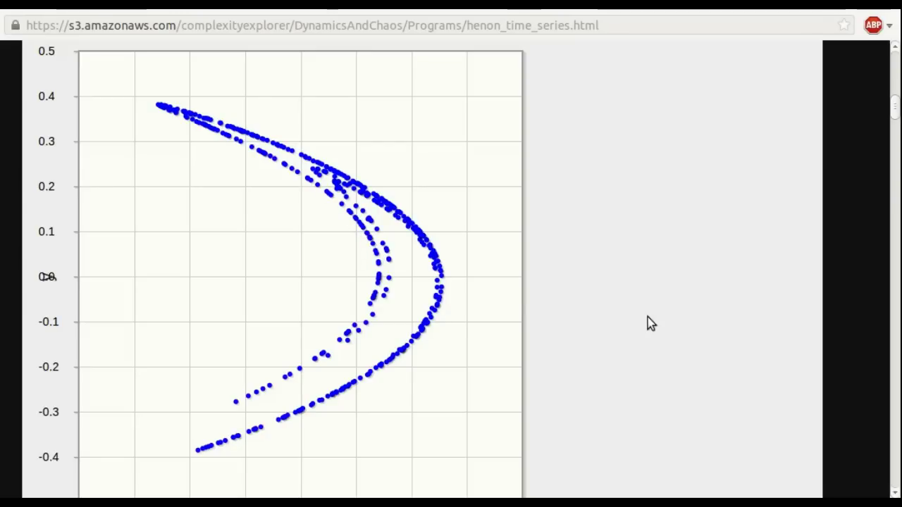
Change the number of iterations to 1000 for the single-orbit time series
{"action": "scroll", "coordinate": [647, 319], "scroll_direction": "up", "scroll_amount": 5}
{"action": "scroll", "coordinate": [649, 319], "scroll_direction": "up", "scroll_amount": 7}
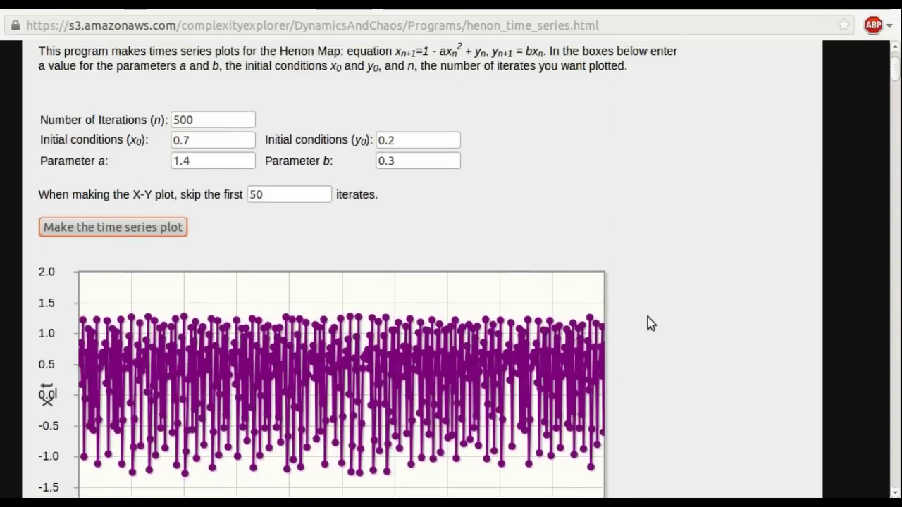
{"action": "left_click", "coordinate": [189, 118]}
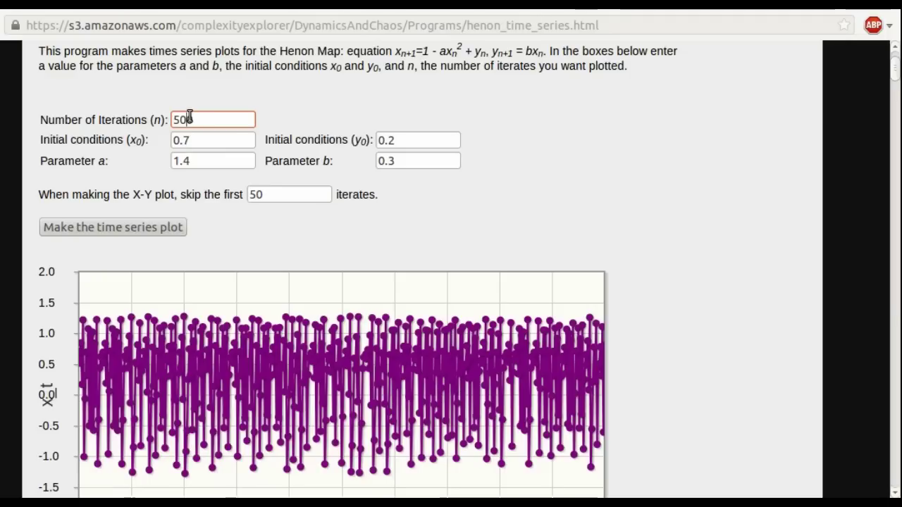
{"action": "key", "text": "BackSpace"}
{"action": "type", "text": "10"}
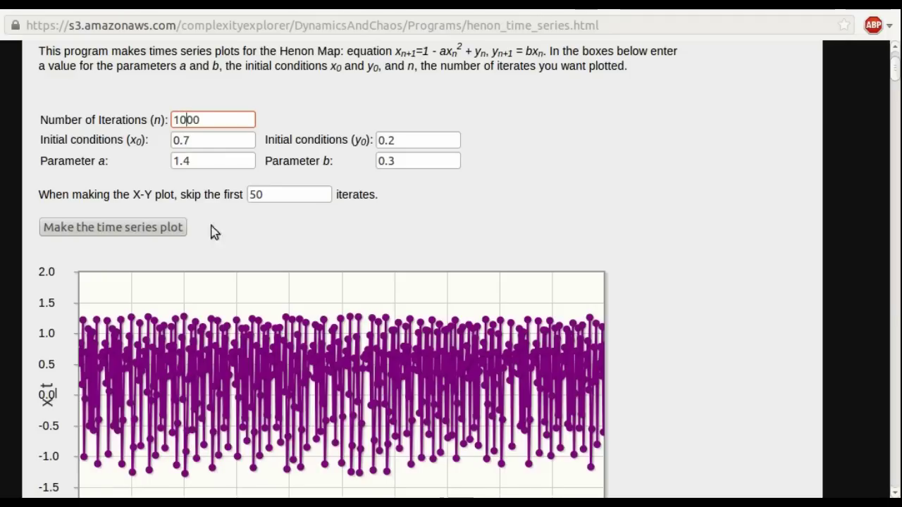
Set the initial condition x0 to 0.6, regenerate the plots and inspect the attractor in the X-Y plot
{"action": "left_click", "coordinate": [205, 136]}
{"action": "key", "text": "BackSpace"}
{"action": "type", "text": "6"}
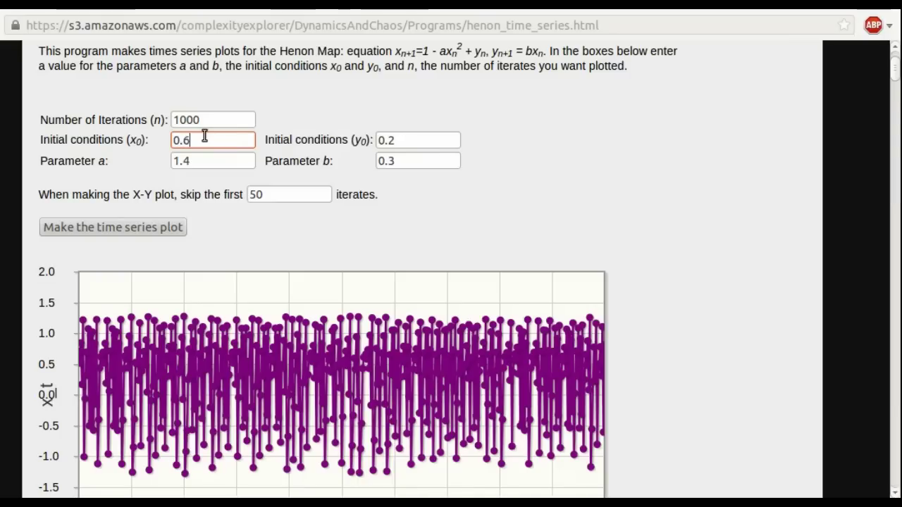
{"action": "left_click", "coordinate": [127, 228]}
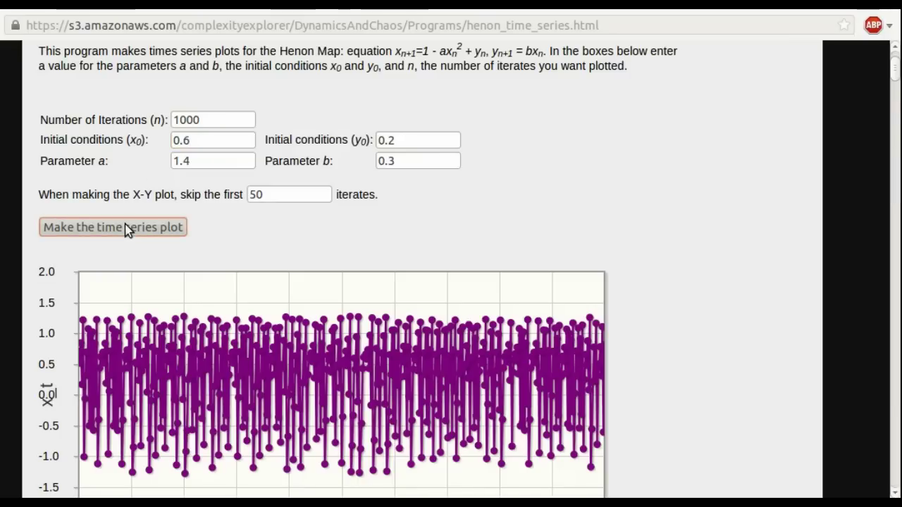
{"action": "left_click", "coordinate": [127, 229]}
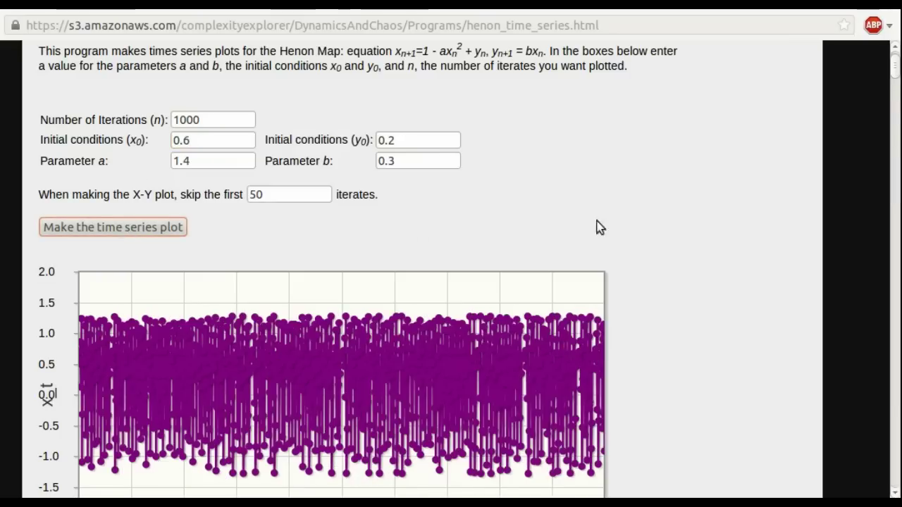
{"action": "scroll", "coordinate": [731, 227], "scroll_direction": "down", "scroll_amount": 10}
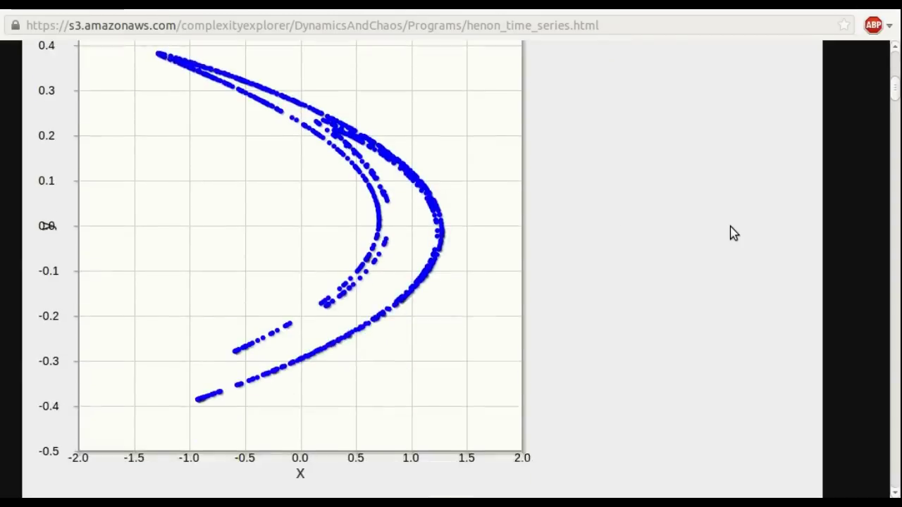
{"action": "scroll", "coordinate": [731, 227], "scroll_direction": "up", "scroll_amount": 2}
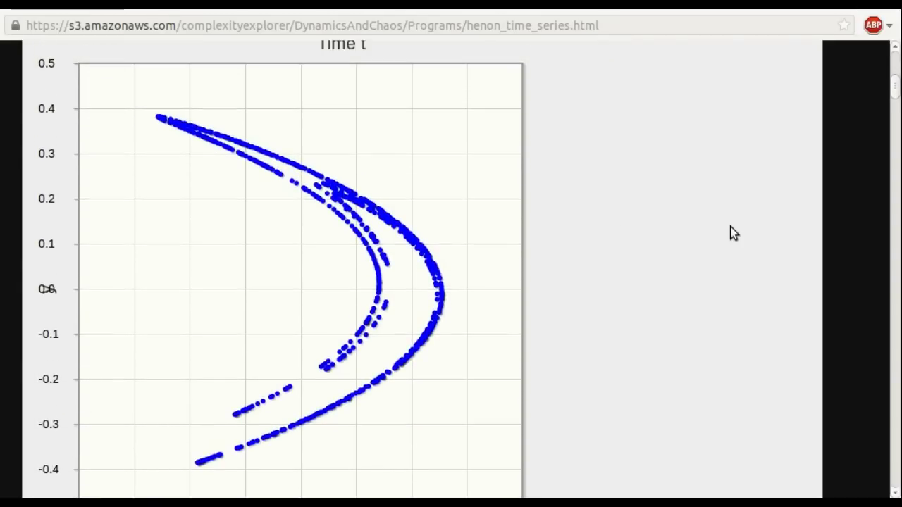
Set the initial condition x0 to 0.66, regenerate the plots and bring the new X-Y plot into view
{"action": "key", "text": "Home"}
{"action": "left_click", "coordinate": [199, 233]}
{"action": "type", "text": "6"}
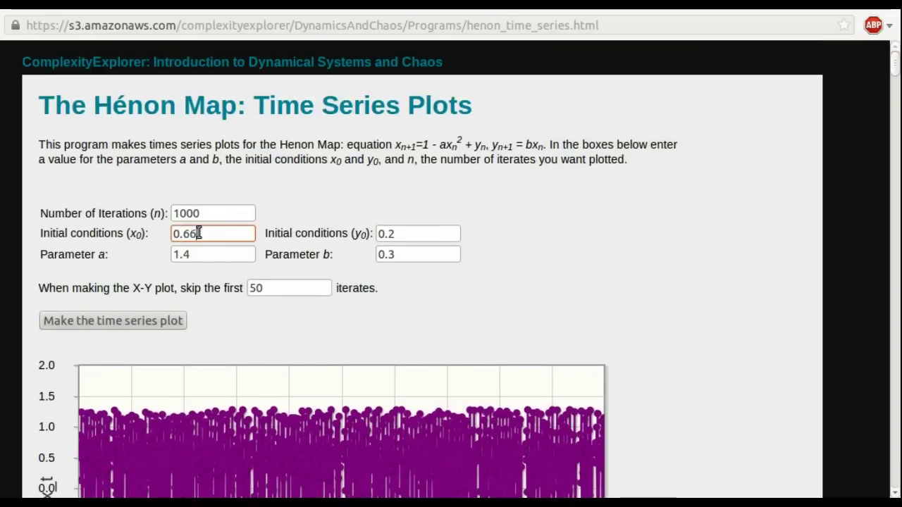
{"action": "scroll", "coordinate": [132, 320], "scroll_direction": "down", "scroll_amount": 1}
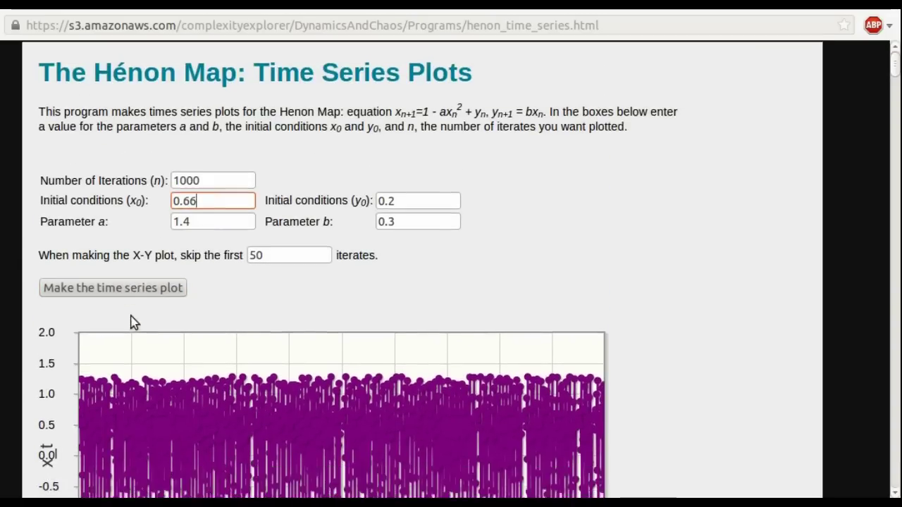
{"action": "left_click", "coordinate": [115, 279]}
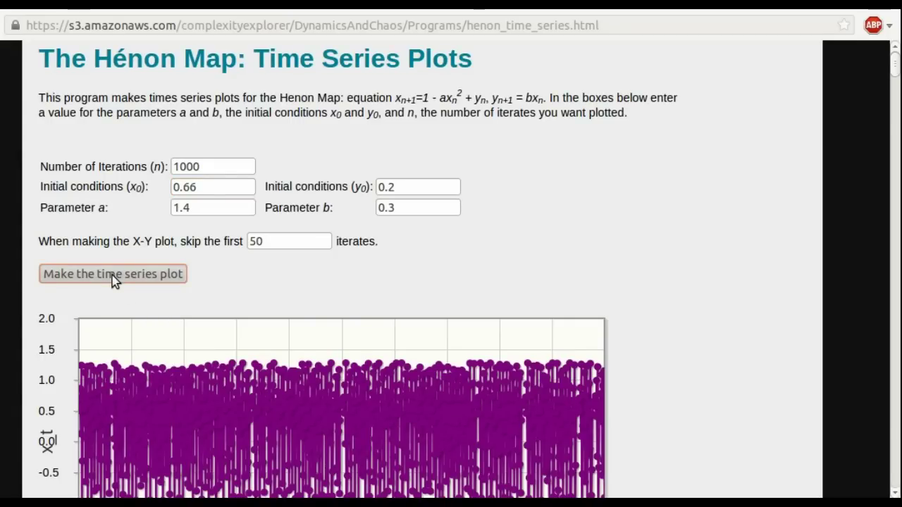
{"action": "left_click", "coordinate": [115, 279]}
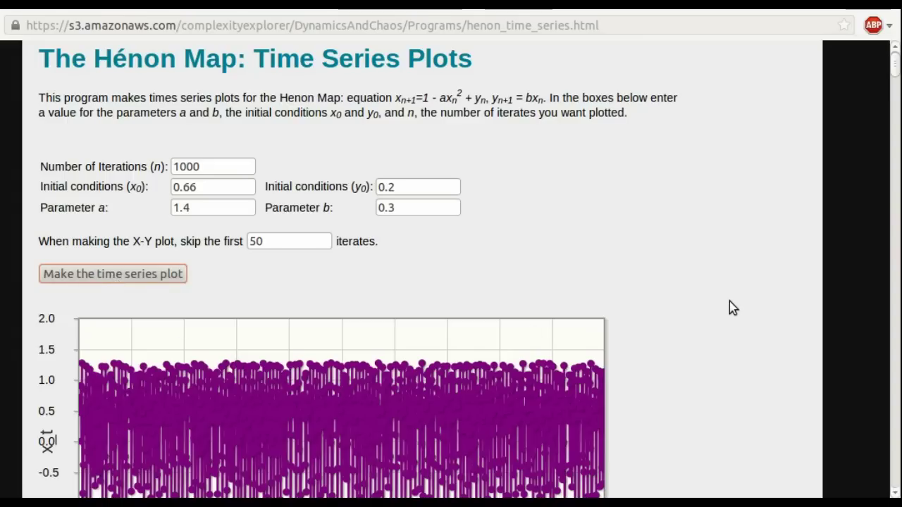
{"action": "scroll", "coordinate": [731, 308], "scroll_direction": "down", "scroll_amount": 10}
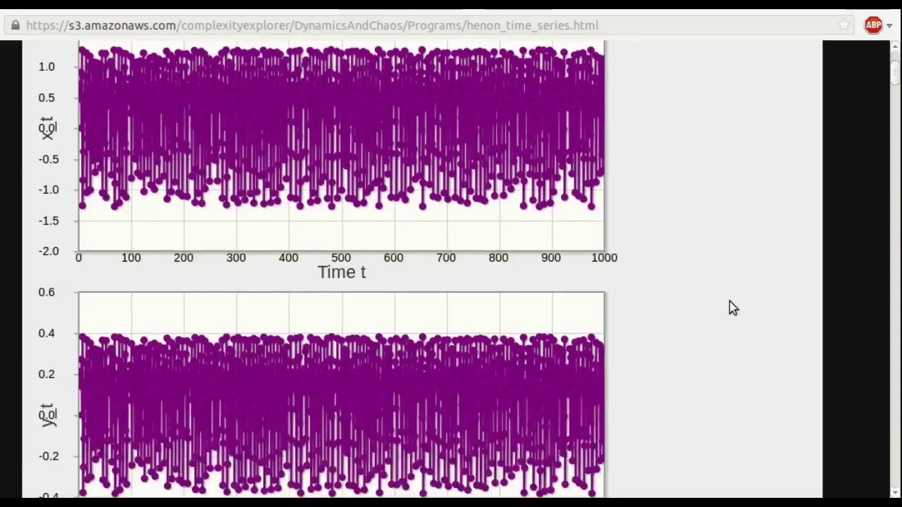
{"action": "scroll", "coordinate": [729, 302], "scroll_direction": "down", "scroll_amount": 4}
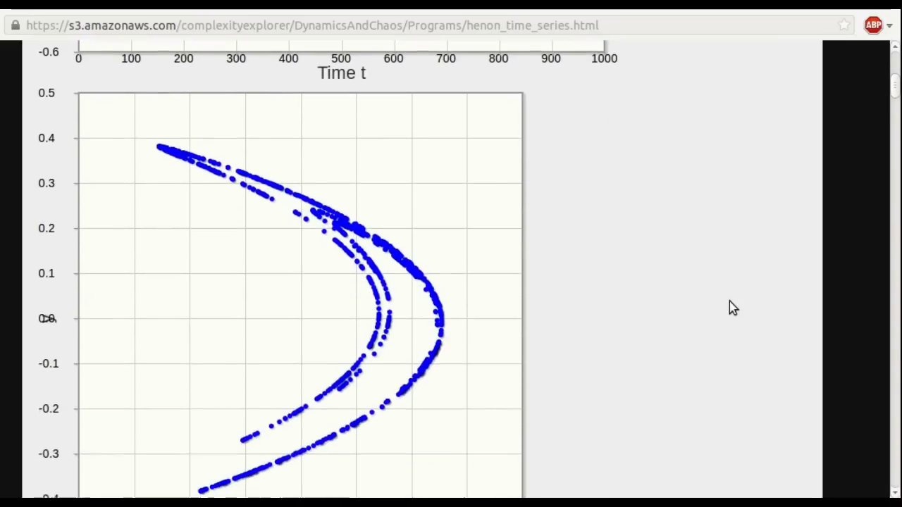